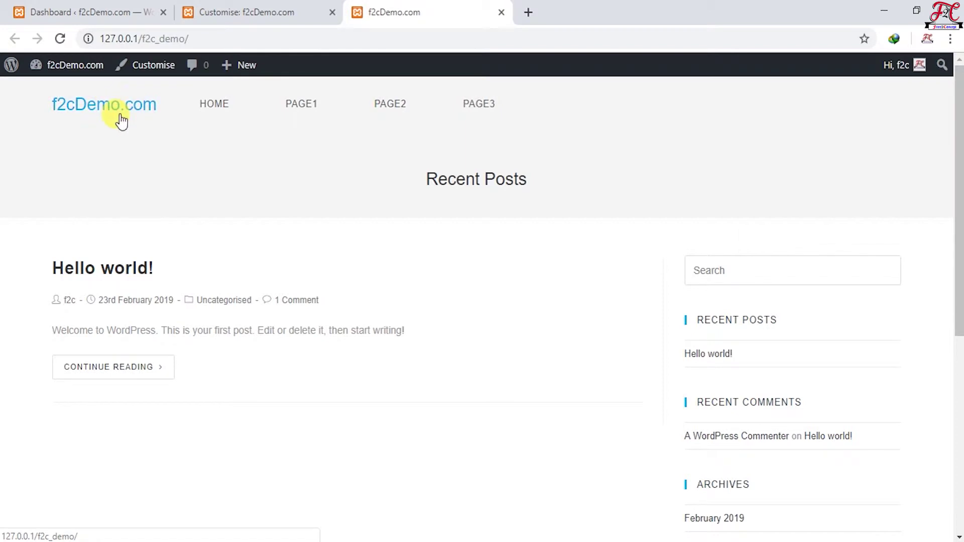
- Open the site in the Customizer and go to the Header › Logo settings
{"action": "left_click", "coordinate": [154, 66]}
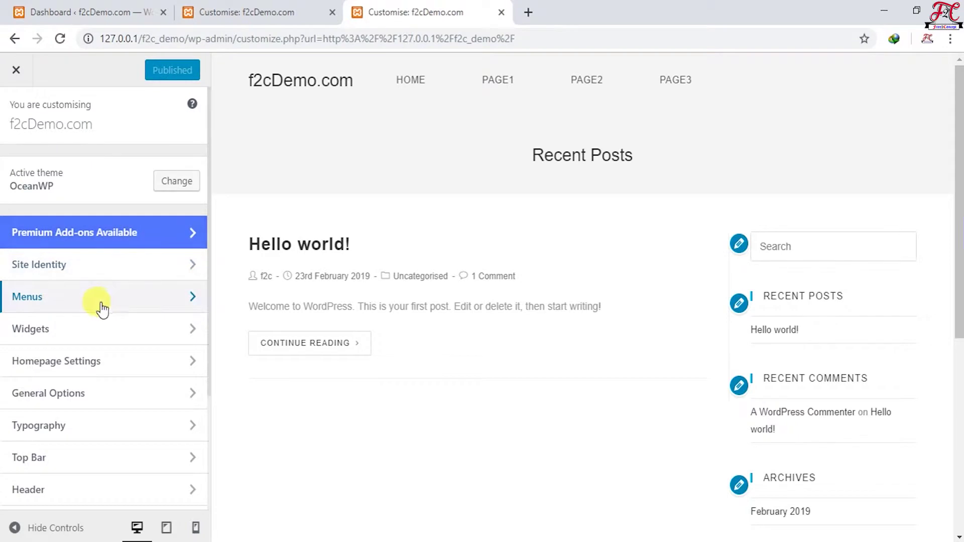
{"action": "scroll", "coordinate": [66, 402], "scroll_direction": "down", "scroll_amount": 3}
{"action": "scroll", "coordinate": [66, 402], "scroll_direction": "down", "scroll_amount": 1}
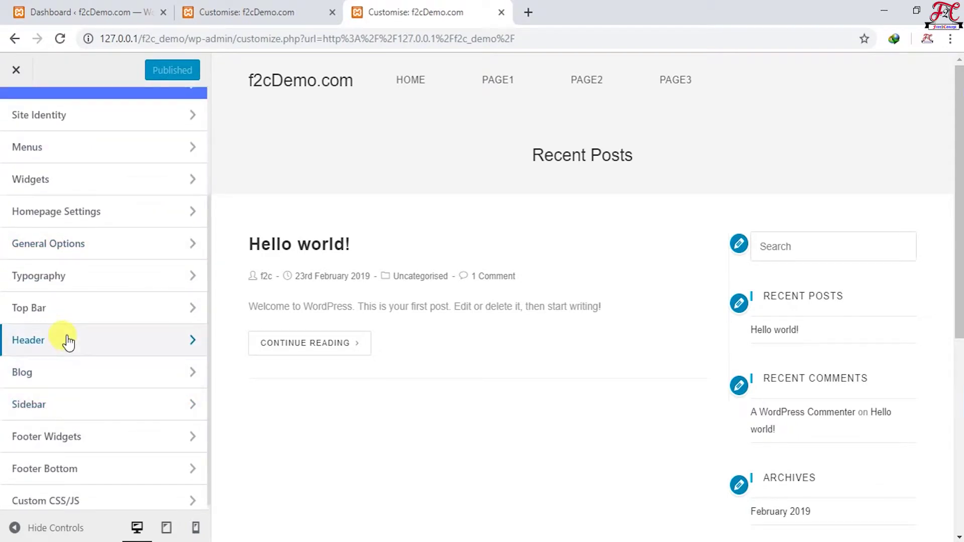
{"action": "left_click", "coordinate": [66, 346]}
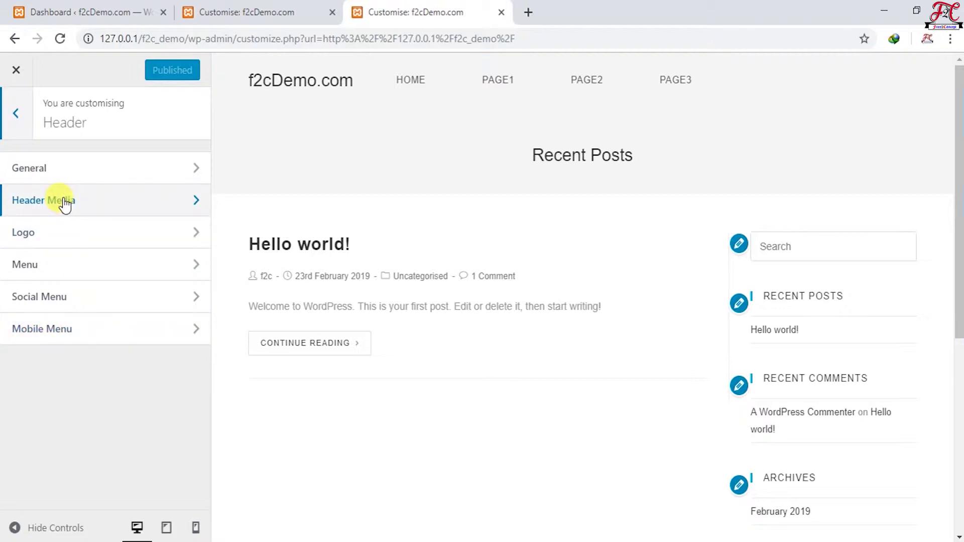
{"action": "left_click", "coordinate": [56, 233]}
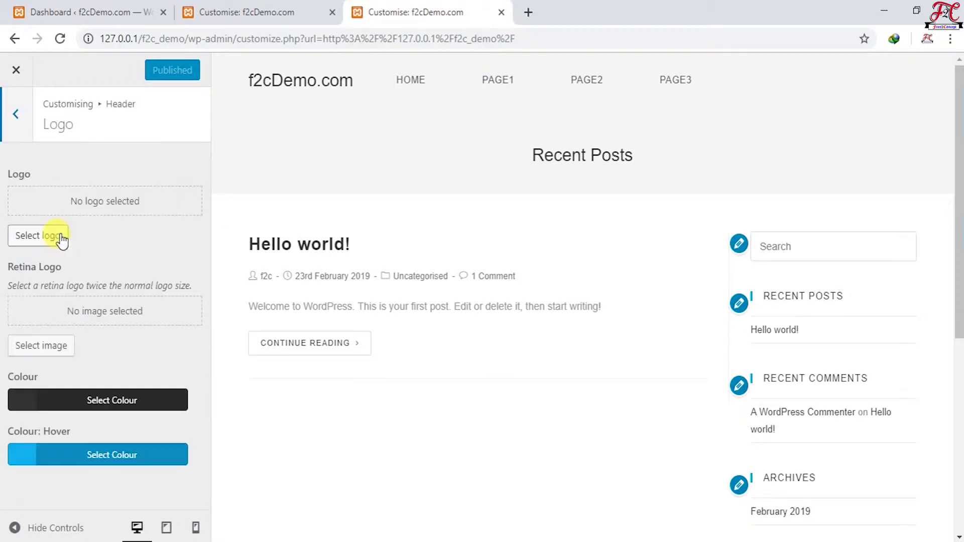
- Choose the F2C image from the Media Library as the site logo
{"action": "left_click", "coordinate": [35, 237]}
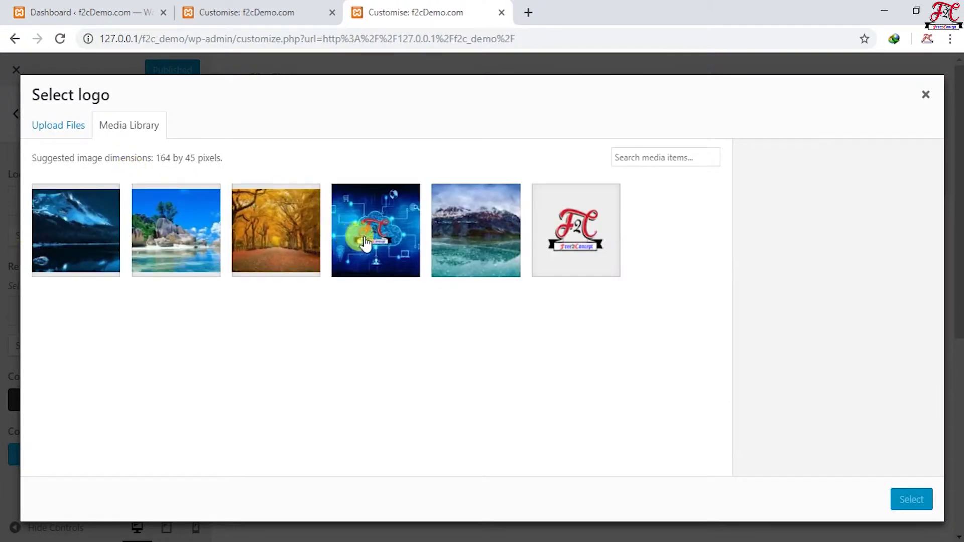
{"action": "left_click", "coordinate": [562, 240]}
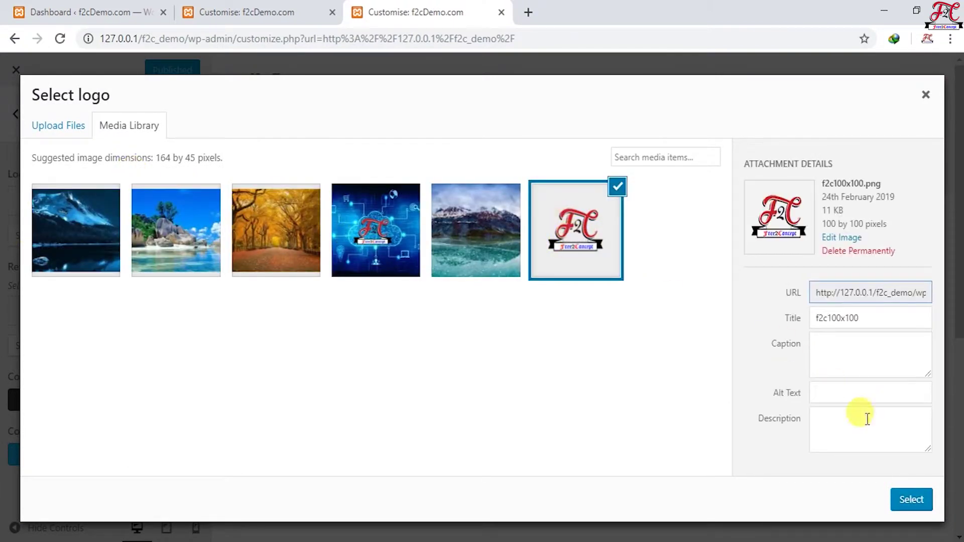
{"action": "left_click", "coordinate": [912, 500]}
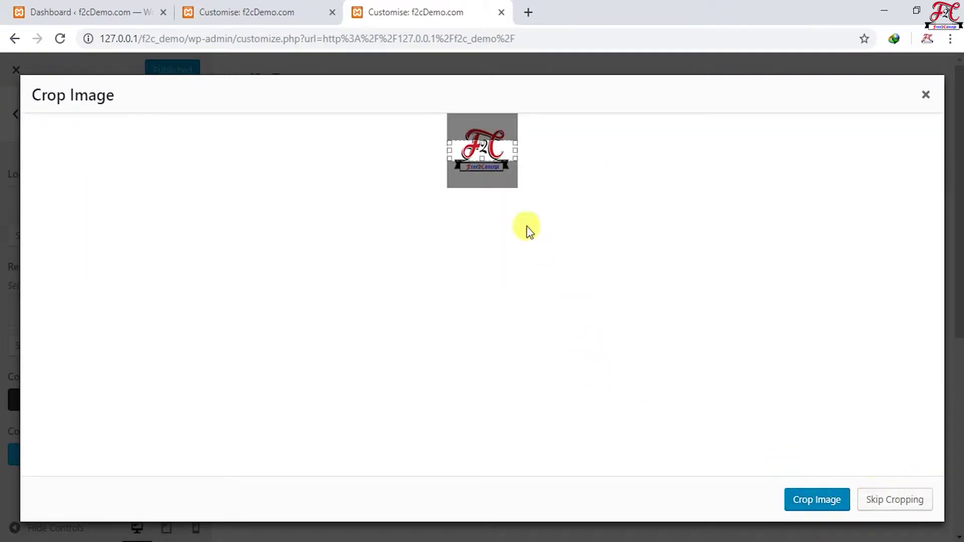
- Fit the crop box tightly around the F2C logo
{"action": "left_click_drag", "start_coordinate": [482, 153], "coordinate": [482, 174]}
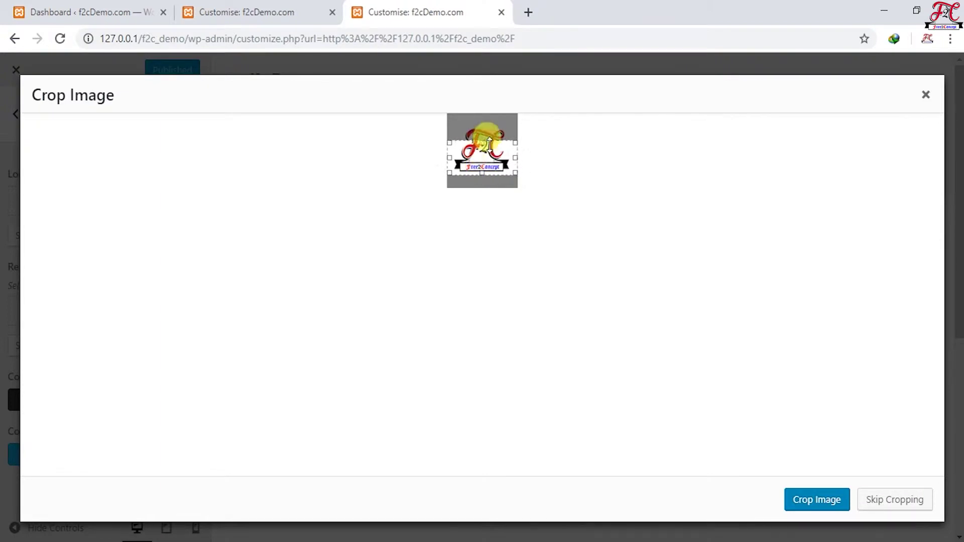
{"action": "left_click_drag", "start_coordinate": [485, 136], "coordinate": [486, 125]}
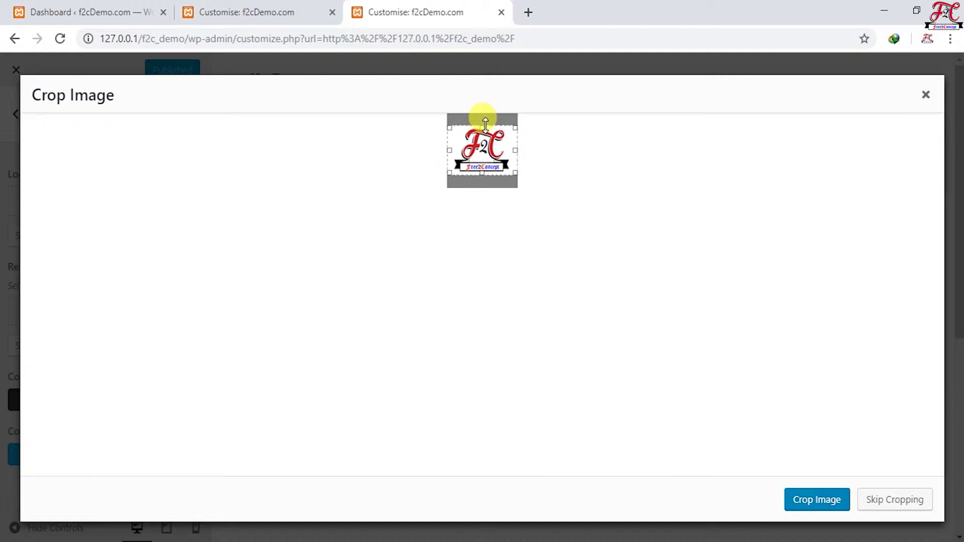
{"action": "left_click_drag", "start_coordinate": [512, 150], "coordinate": [512, 151]}
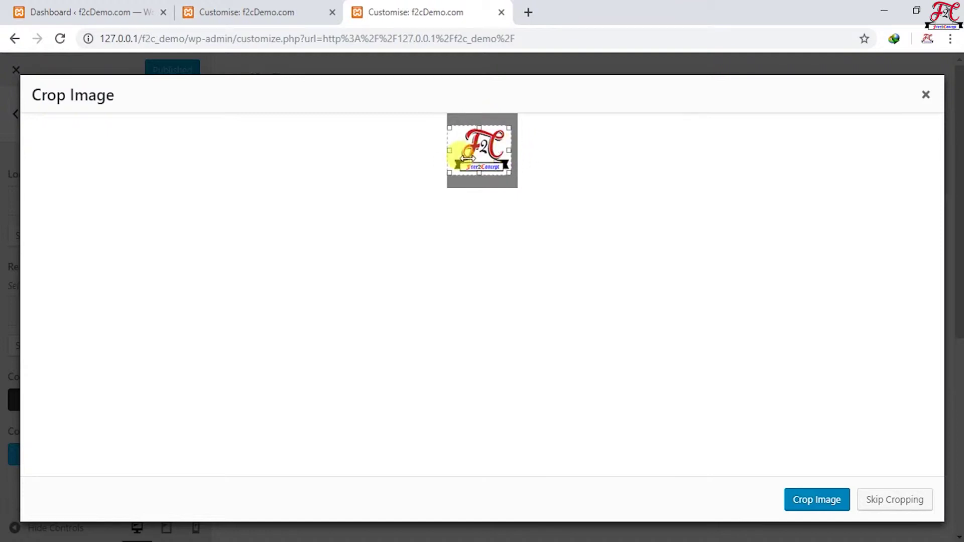
{"action": "left_click_drag", "start_coordinate": [452, 150], "coordinate": [455, 150]}
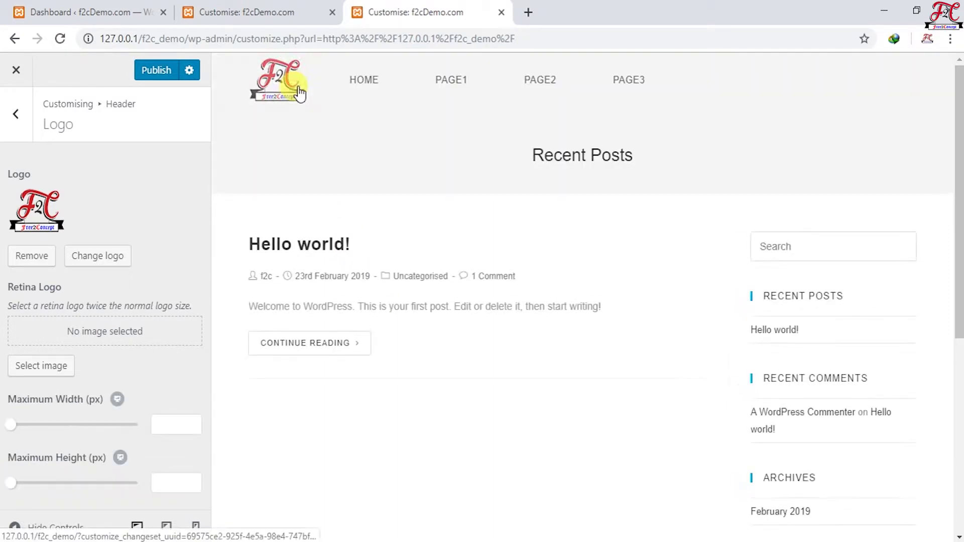
- Set the header menu Position to RIGHT
{"action": "left_click", "coordinate": [16, 117]}
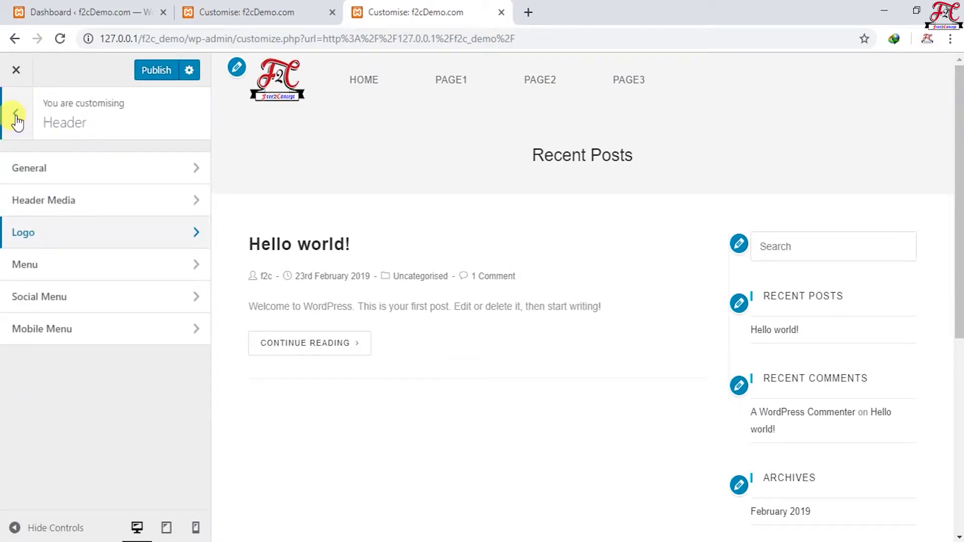
{"action": "left_click", "coordinate": [42, 265]}
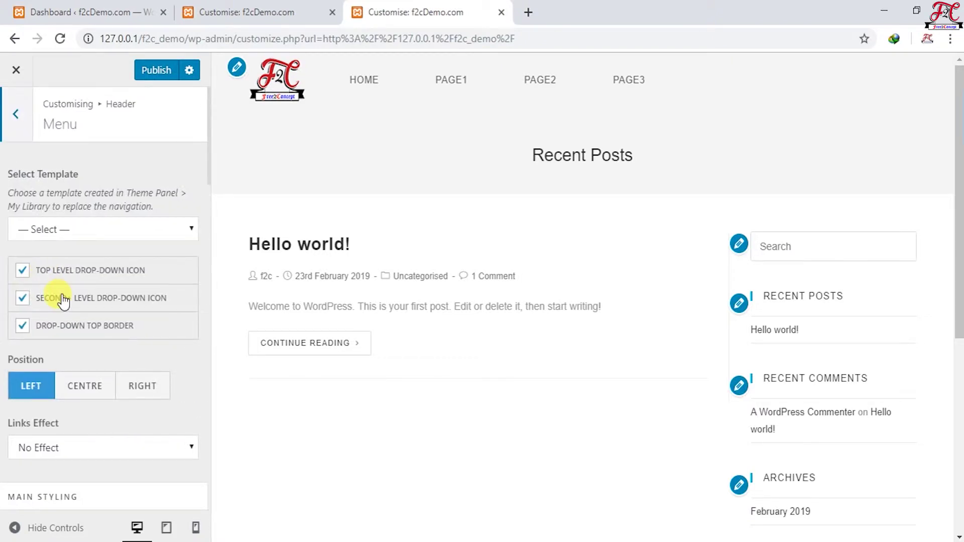
{"action": "scroll", "coordinate": [61, 298], "scroll_direction": "down", "scroll_amount": 3}
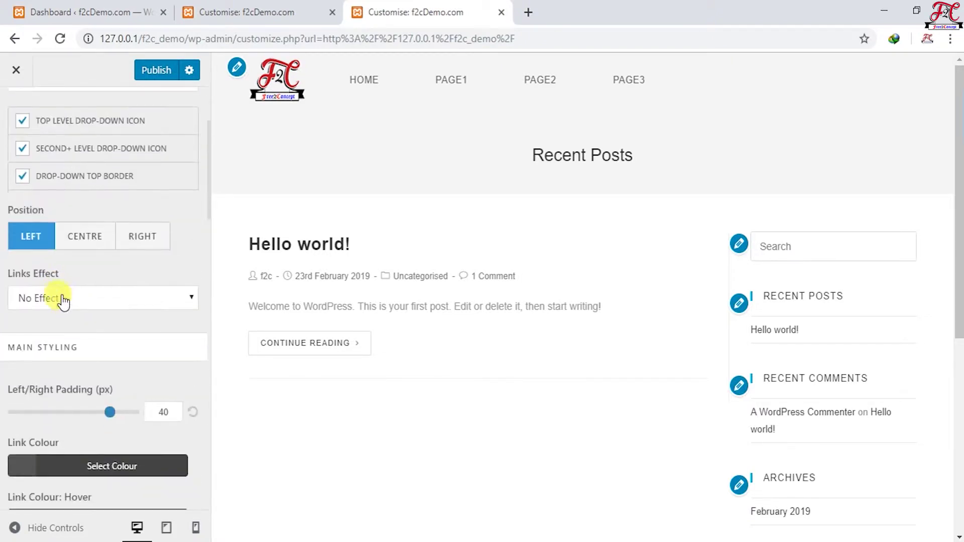
{"action": "left_click", "coordinate": [149, 240]}
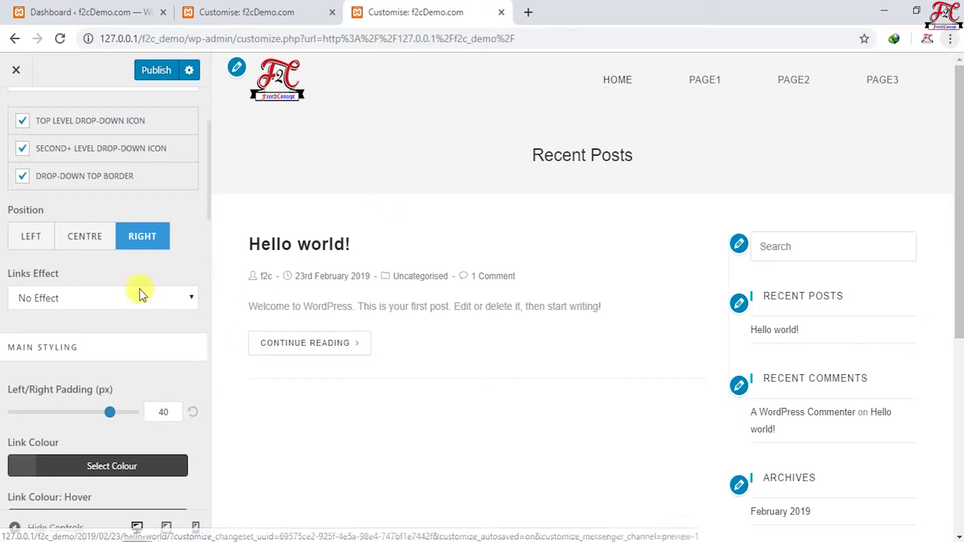
- Change the menu Links Effect from Brackets to Backlighting
{"action": "left_click", "coordinate": [129, 296]}
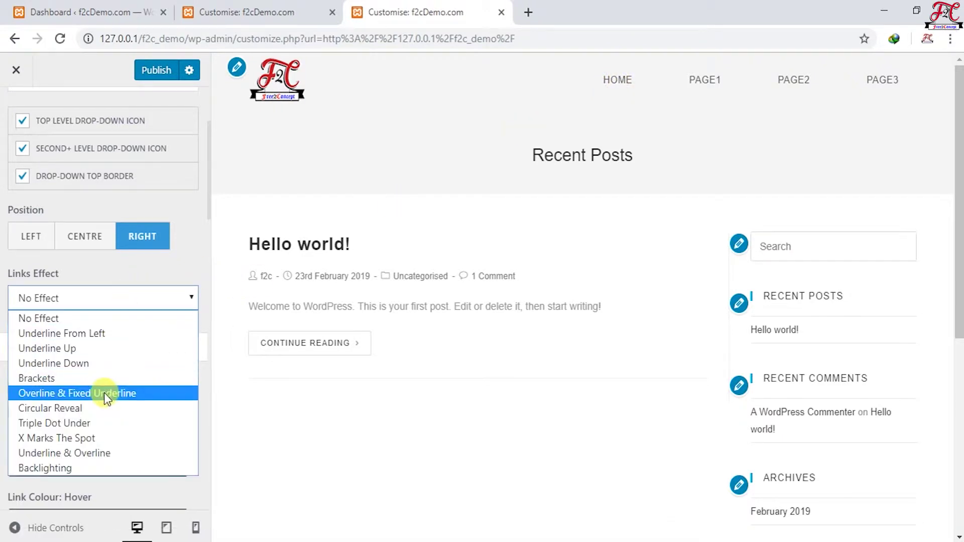
{"action": "left_click", "coordinate": [95, 381]}
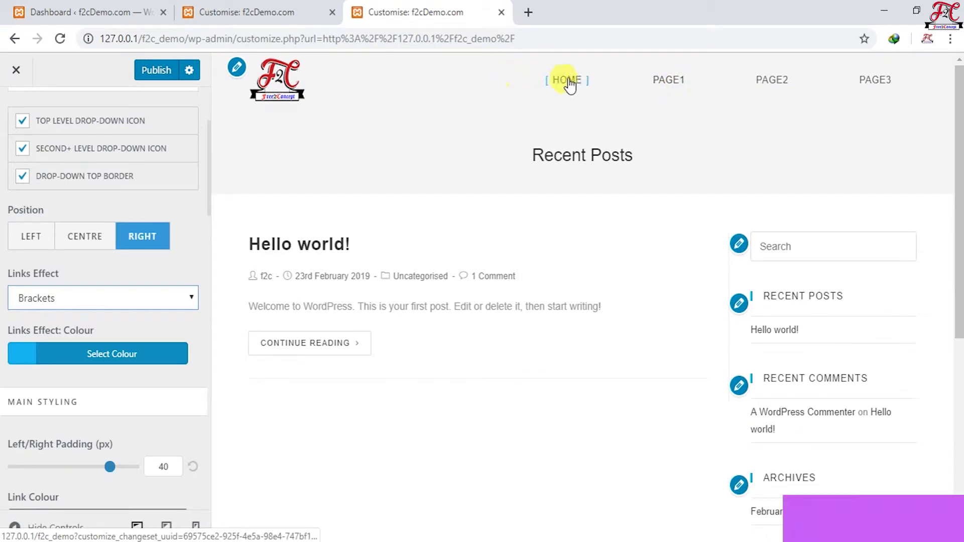
{"action": "left_click", "coordinate": [126, 303]}
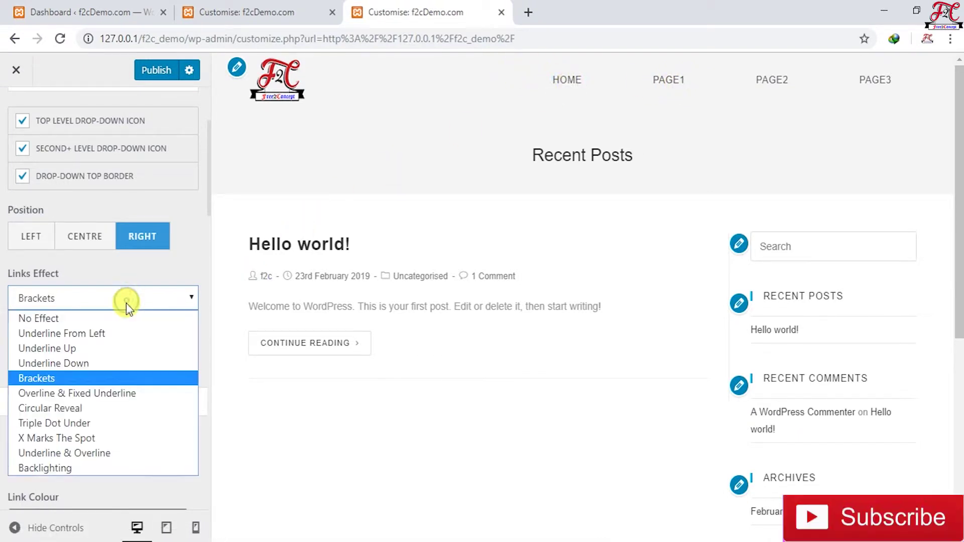
{"action": "left_click", "coordinate": [73, 468]}
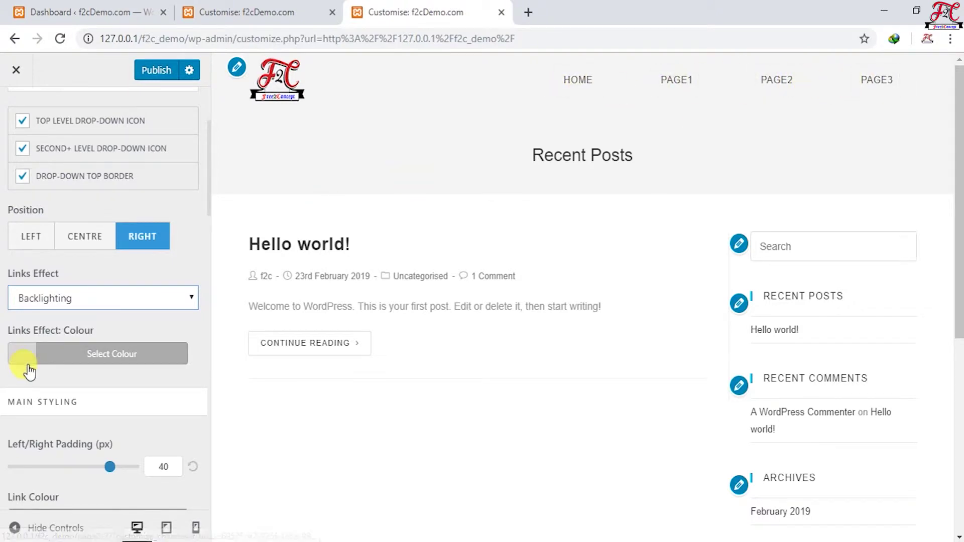
- Set the Links Effect colour to bright teal #28ffdb
{"action": "left_click", "coordinate": [63, 356]}
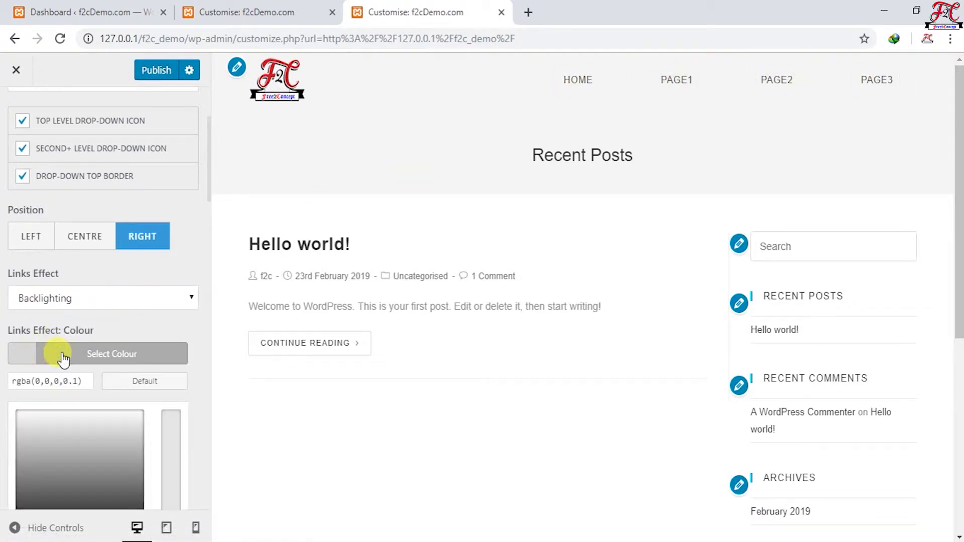
{"action": "scroll", "coordinate": [71, 409], "scroll_direction": "down", "scroll_amount": 3}
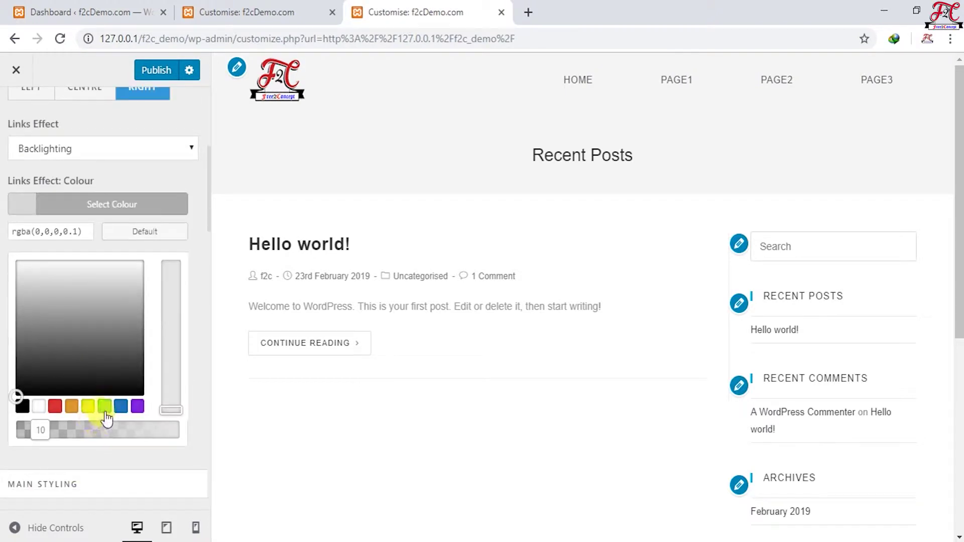
{"action": "left_click", "coordinate": [120, 408]}
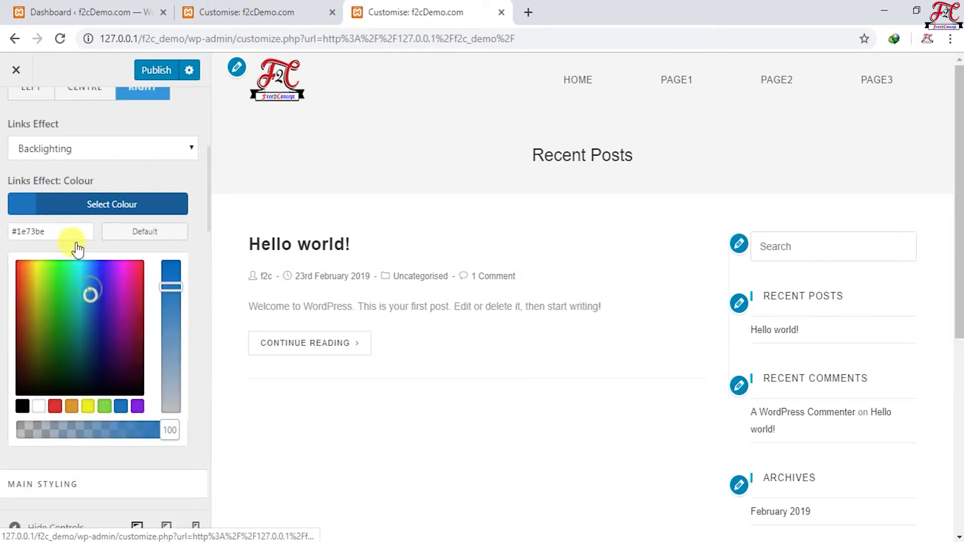
{"action": "left_click_drag", "start_coordinate": [76, 262], "coordinate": [77, 248]}
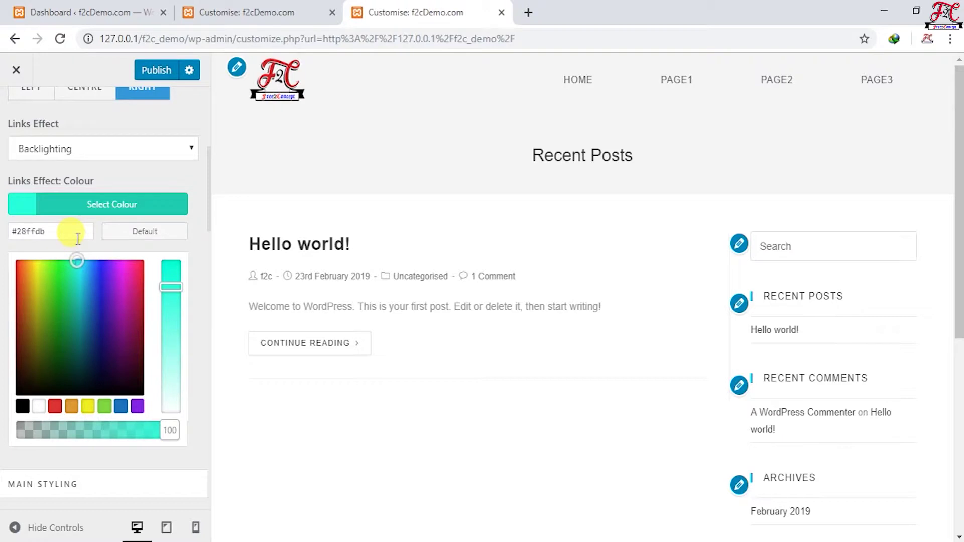
{"action": "left_click", "coordinate": [131, 211]}
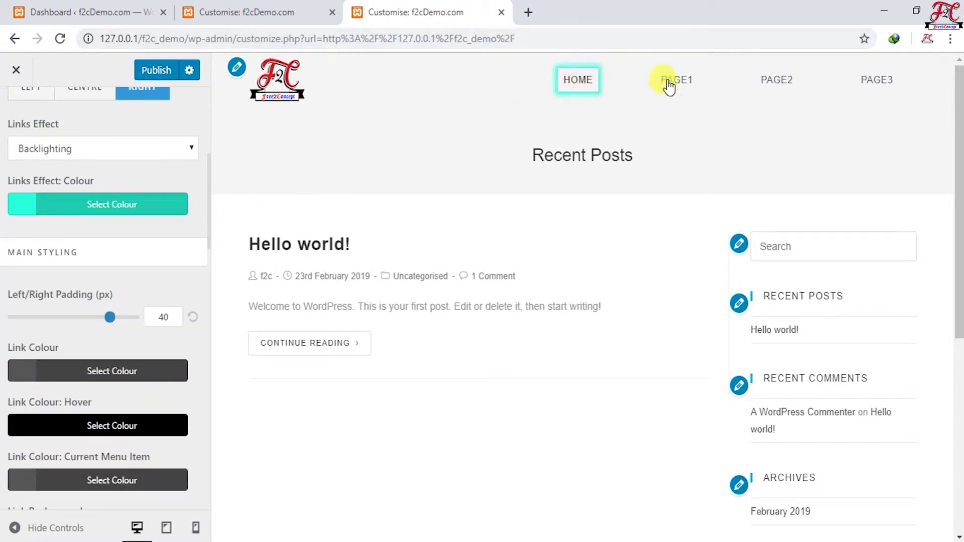
- Change the menu Link Colour from #555555 to black #000000
{"action": "scroll", "coordinate": [80, 301], "scroll_direction": "down", "scroll_amount": 2}
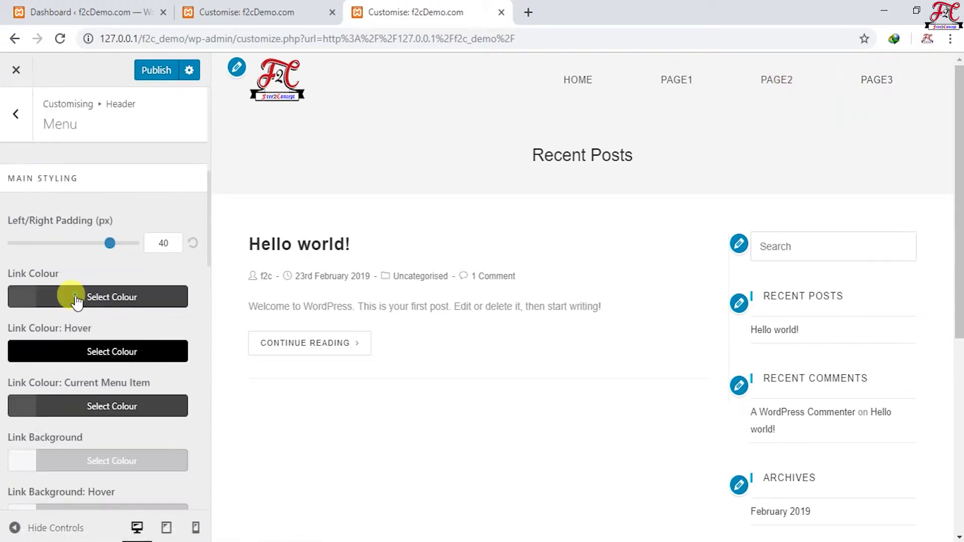
{"action": "left_click", "coordinate": [75, 301]}
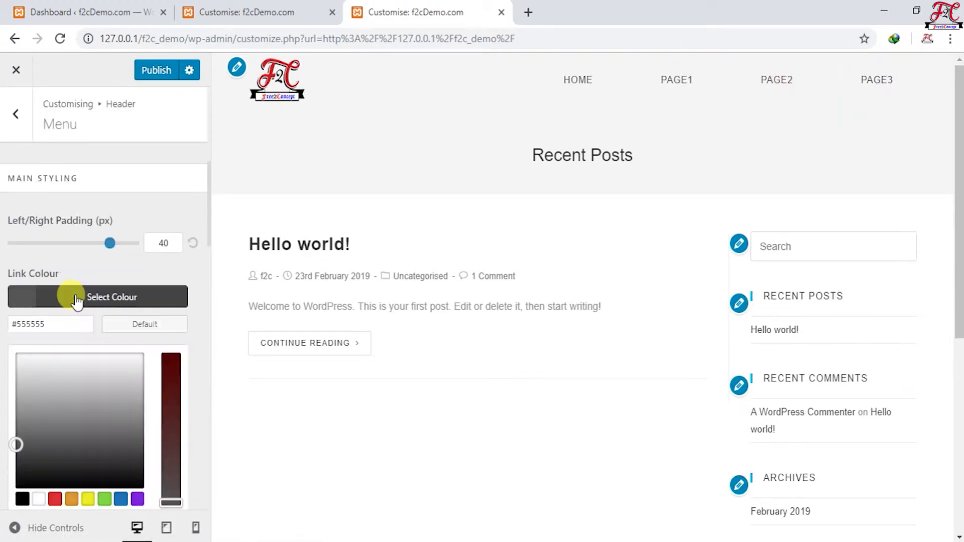
{"action": "left_click", "coordinate": [22, 500]}
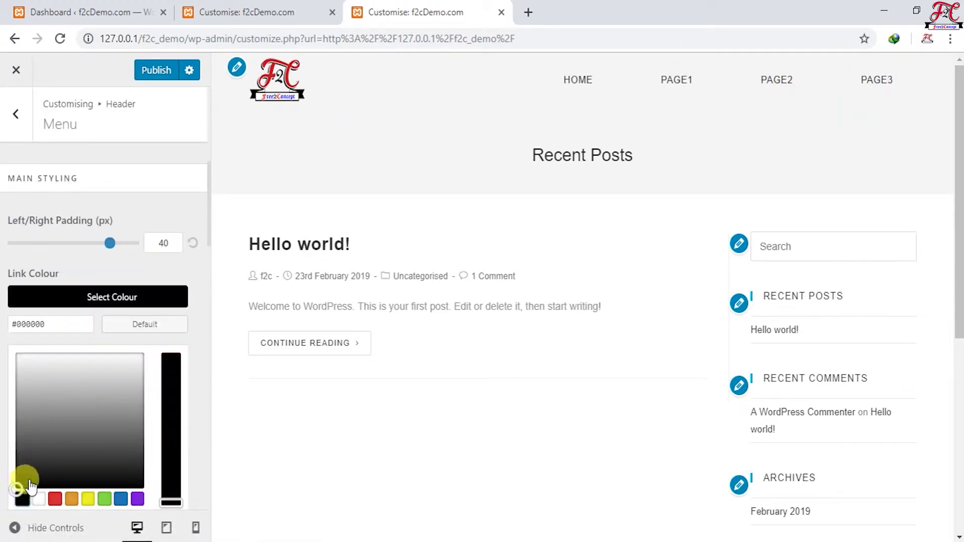
{"action": "left_click", "coordinate": [113, 300]}
{"action": "scroll", "coordinate": [112, 301], "scroll_direction": "down", "scroll_amount": 3}
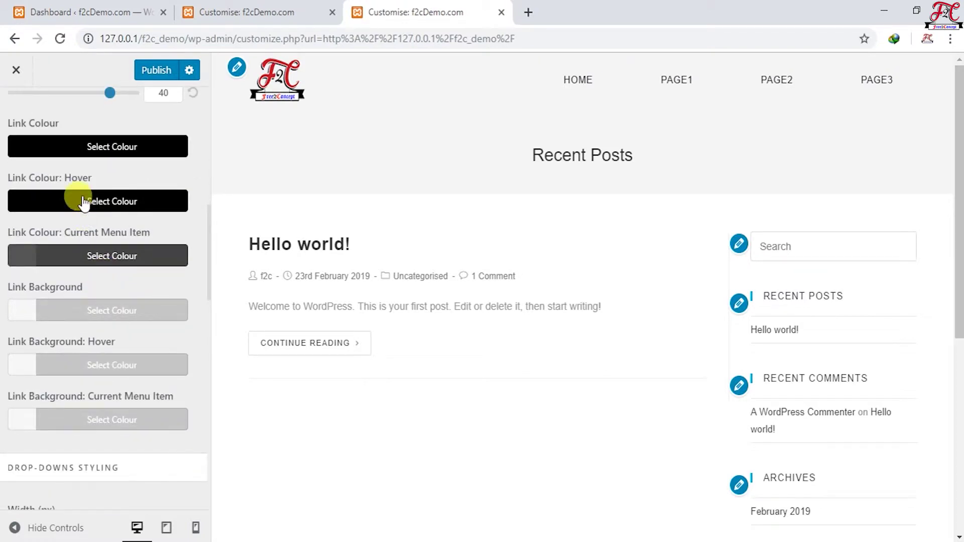
- Give menu links a bright, slightly transparent green hover colour
{"action": "left_click", "coordinate": [84, 203]}
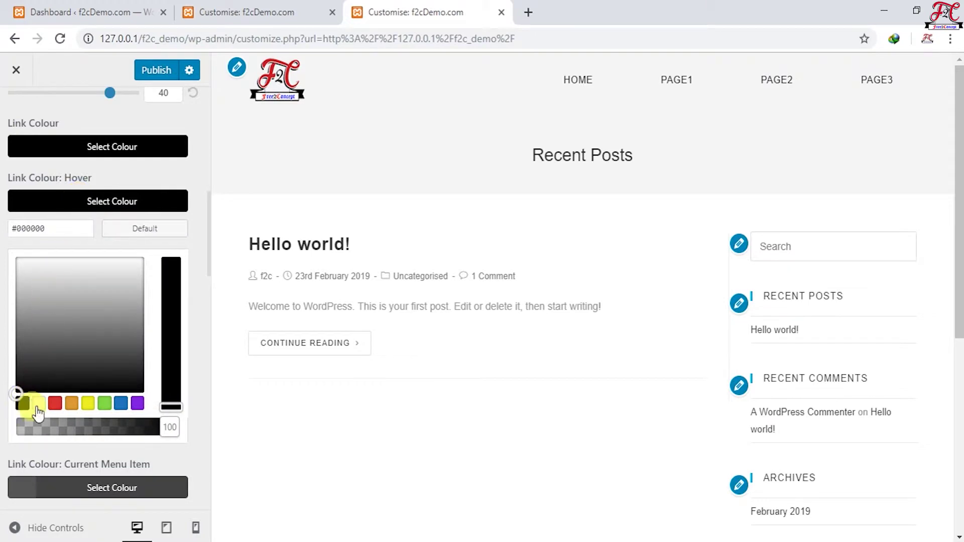
{"action": "left_click", "coordinate": [105, 403]}
{"action": "left_click_drag", "start_coordinate": [51, 274], "coordinate": [60, 231]}
{"action": "left_click_drag", "start_coordinate": [169, 433], "coordinate": [149, 431]}
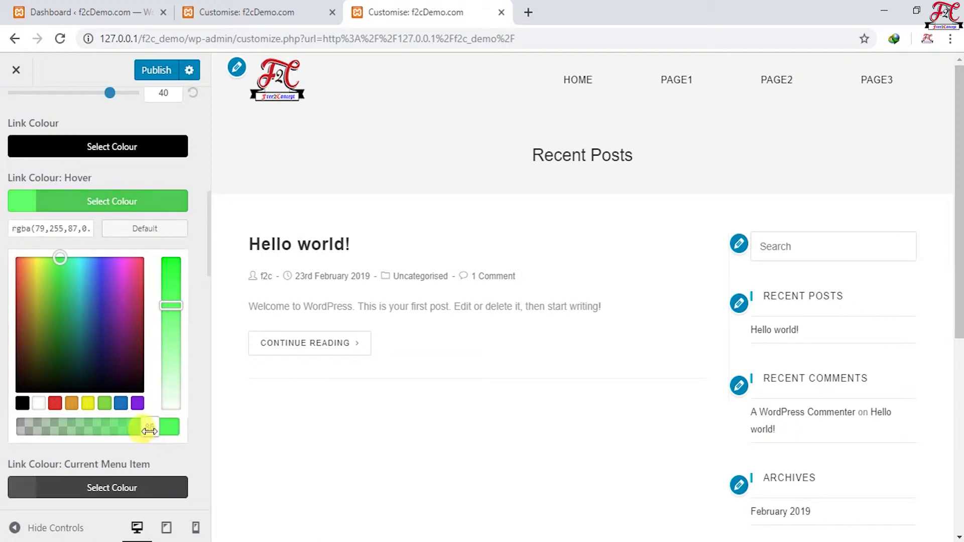
{"action": "left_click", "coordinate": [107, 202]}
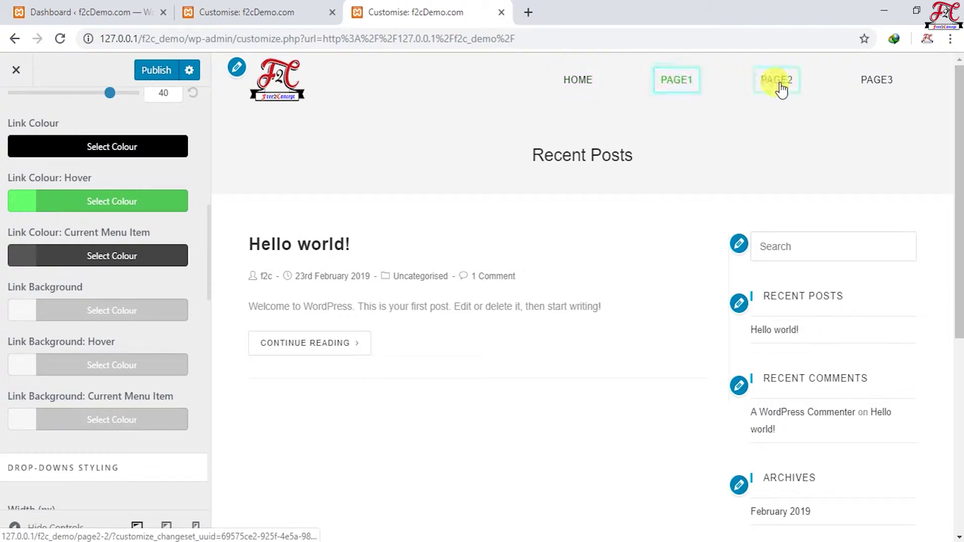
- Set the Current Menu Item link colour to yellow #eeee22
{"action": "left_click", "coordinate": [59, 257]}
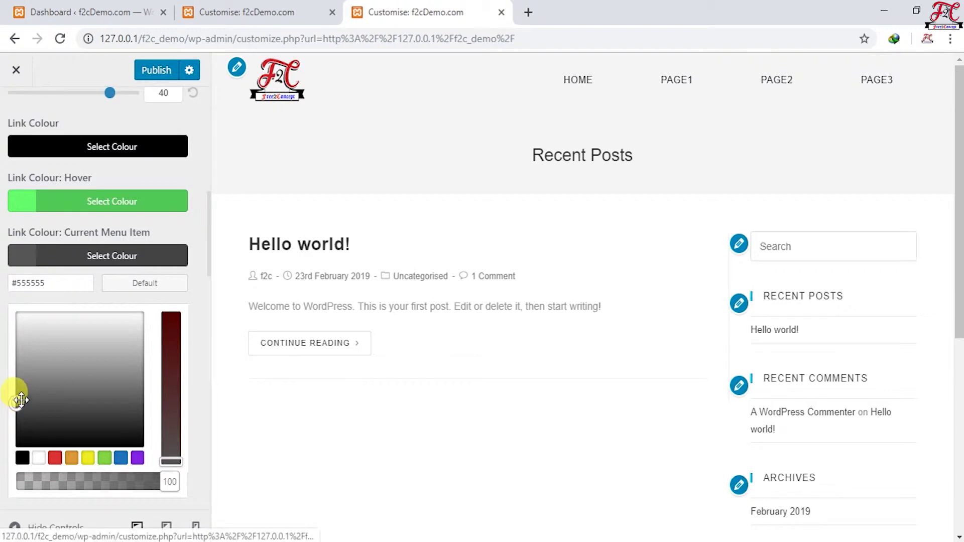
{"action": "left_click", "coordinate": [90, 413]}
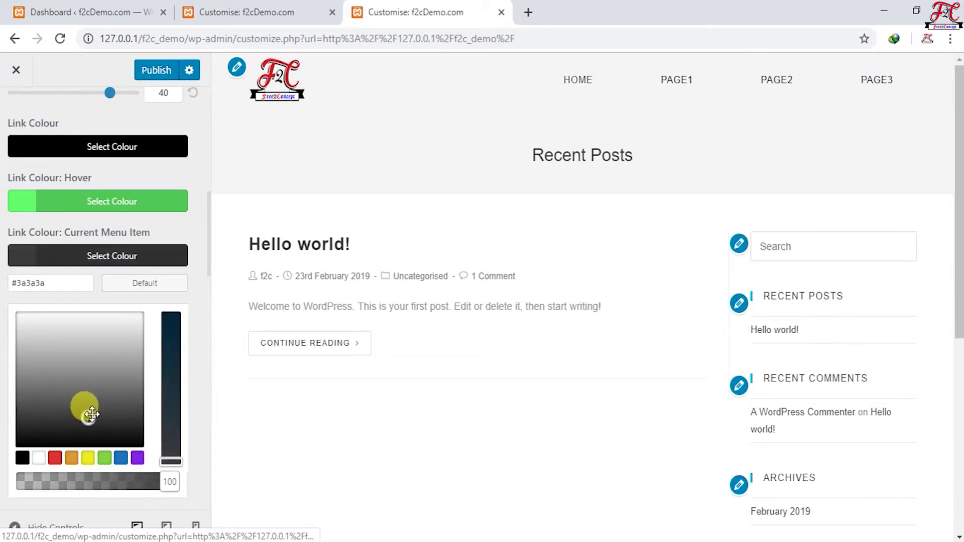
{"action": "left_click", "coordinate": [88, 458]}
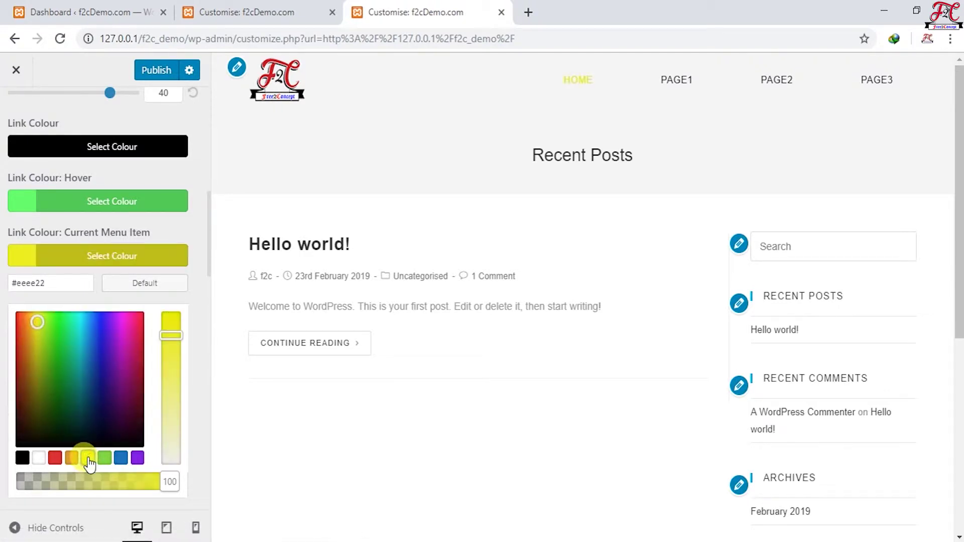
{"action": "left_click", "coordinate": [93, 257]}
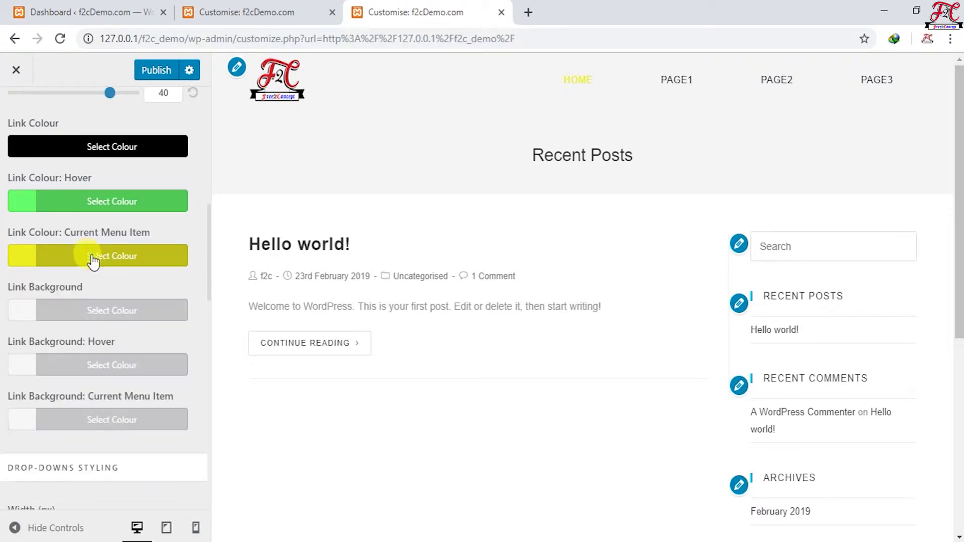
- Set the Link Background: Hover colour to bright blue #28beff
{"action": "left_click", "coordinate": [89, 318]}
{"action": "left_click", "coordinate": [101, 236]}
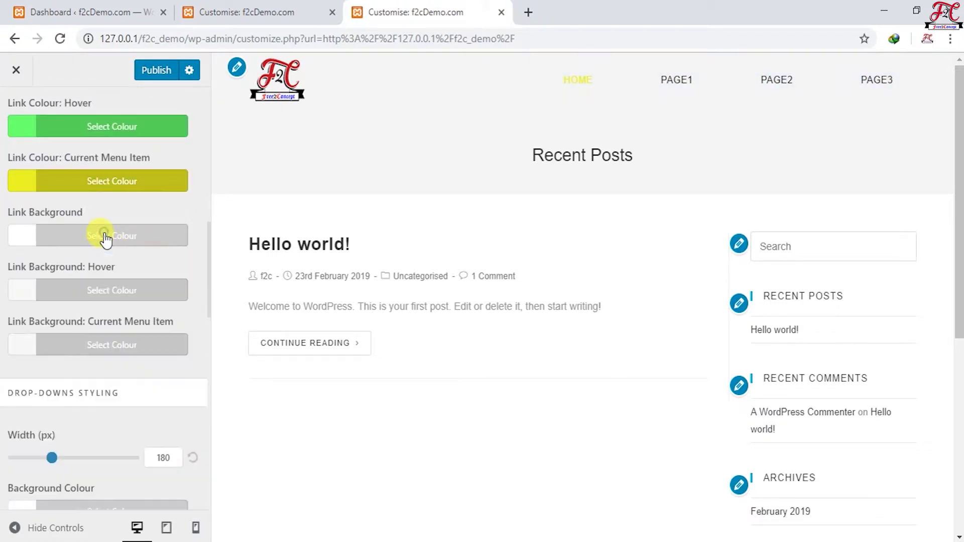
{"action": "left_click", "coordinate": [92, 297]}
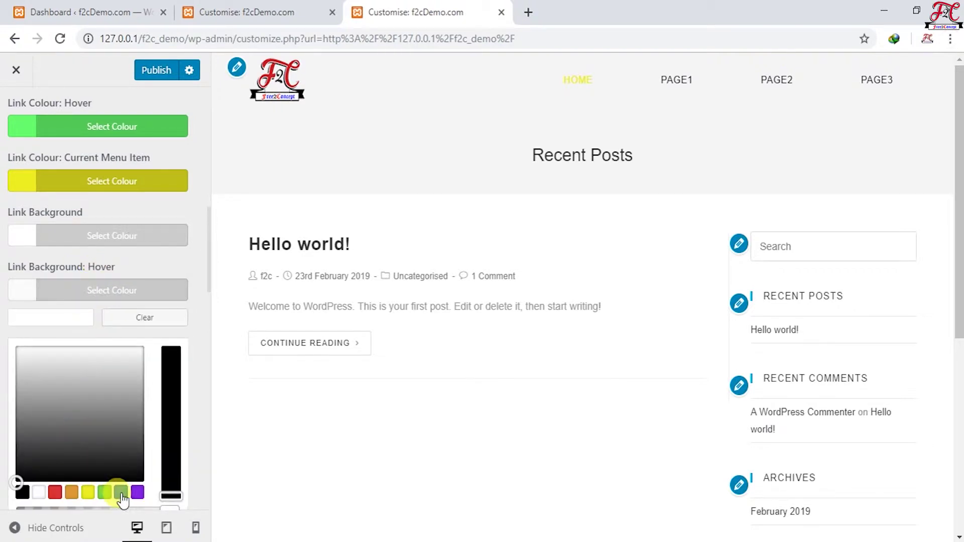
{"action": "left_click", "coordinate": [122, 498]}
{"action": "left_click_drag", "start_coordinate": [101, 383], "coordinate": [93, 326]}
{"action": "left_click", "coordinate": [97, 288]}
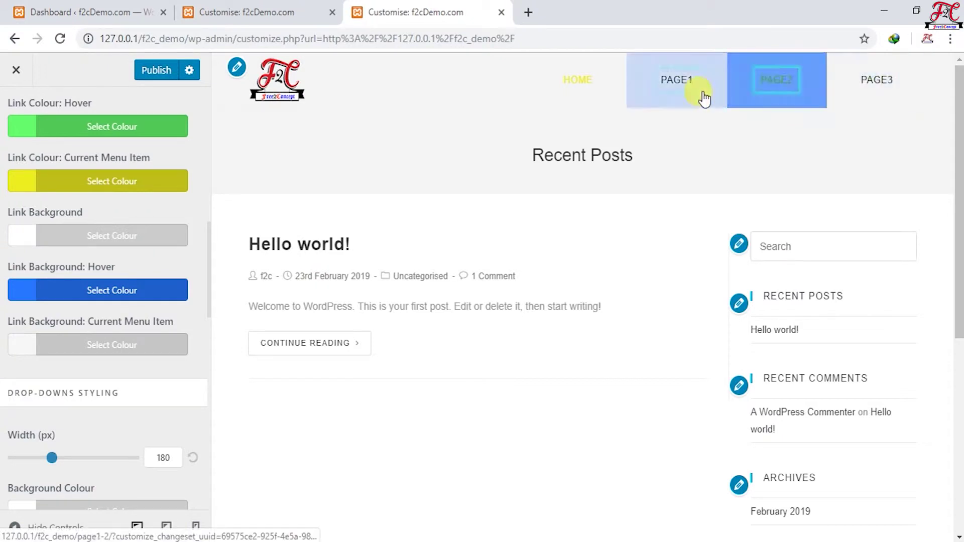
- Set the Link Background: Current Menu Item colour to dark red
{"action": "scroll", "coordinate": [126, 279], "scroll_direction": "down", "scroll_amount": 1}
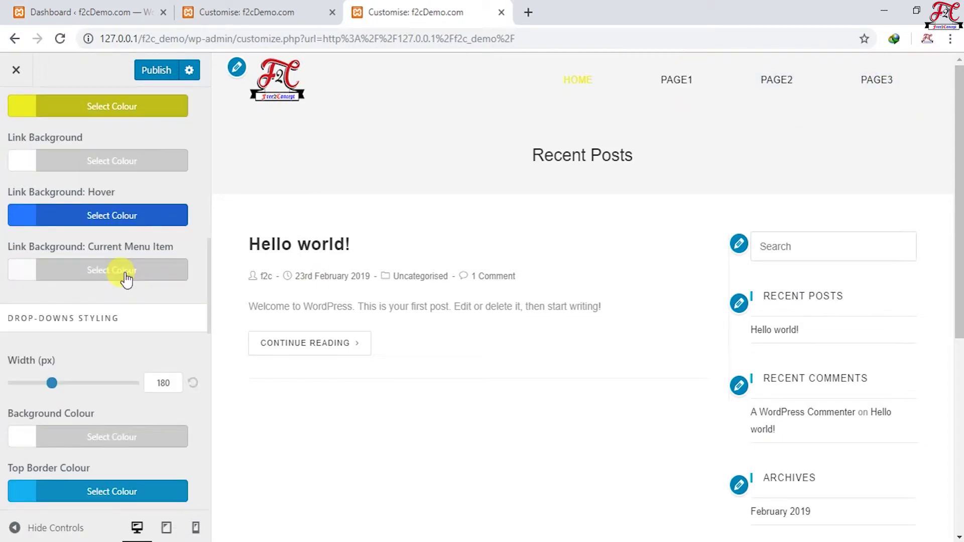
{"action": "left_click", "coordinate": [125, 279]}
{"action": "left_click_drag", "start_coordinate": [35, 333], "coordinate": [16, 395]}
{"action": "left_click", "coordinate": [84, 270]}
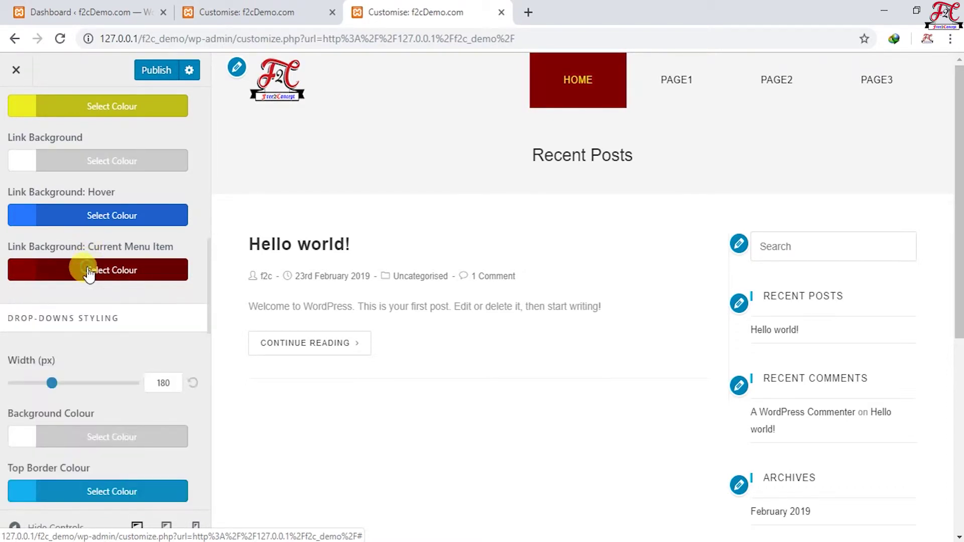
- Publish the Customizer menu colour changes
{"action": "scroll", "coordinate": [146, 352], "scroll_direction": "down", "scroll_amount": 5}
{"action": "scroll", "coordinate": [146, 352], "scroll_direction": "up", "scroll_amount": 10}
{"action": "left_click", "coordinate": [161, 76]}
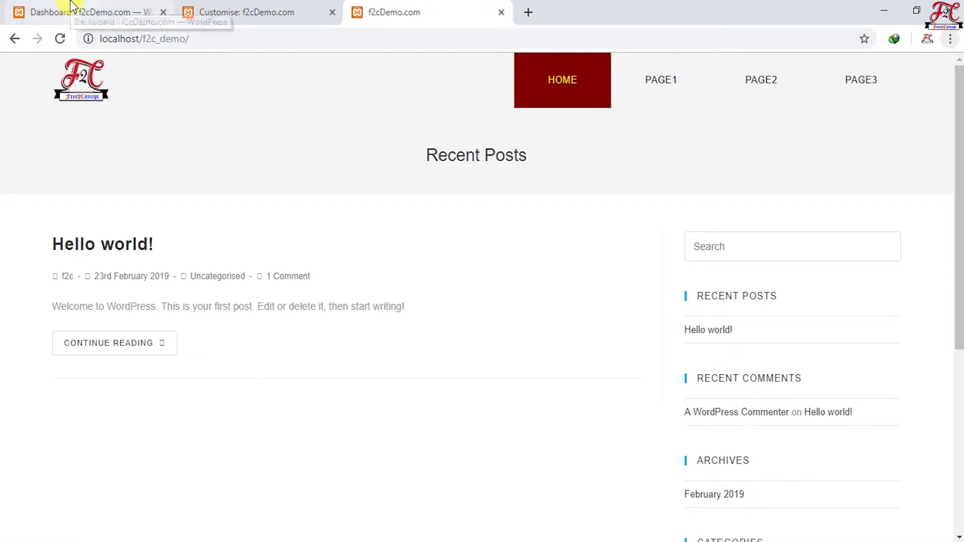
- Go to the Dashboard and open the theme's My Library template list
{"action": "left_click", "coordinate": [33, 11]}
{"action": "scroll", "coordinate": [51, 427], "scroll_direction": "down", "scroll_amount": 10}
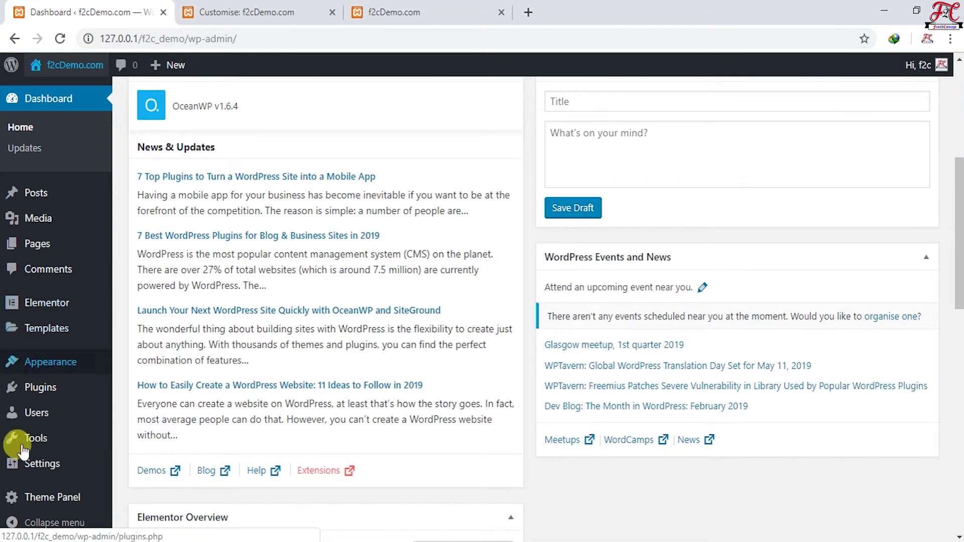
{"action": "mouse_move", "coordinate": [13, 498]}
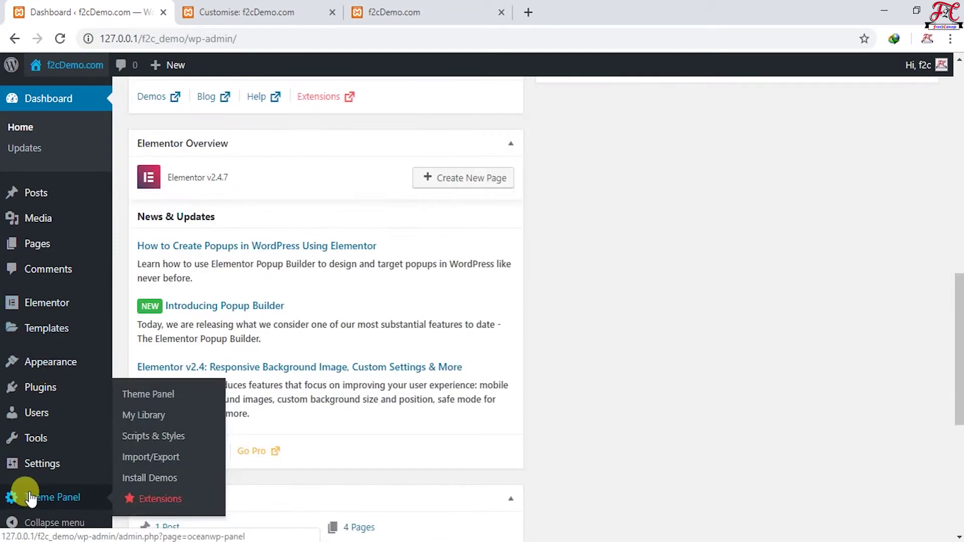
{"action": "left_click", "coordinate": [151, 416]}
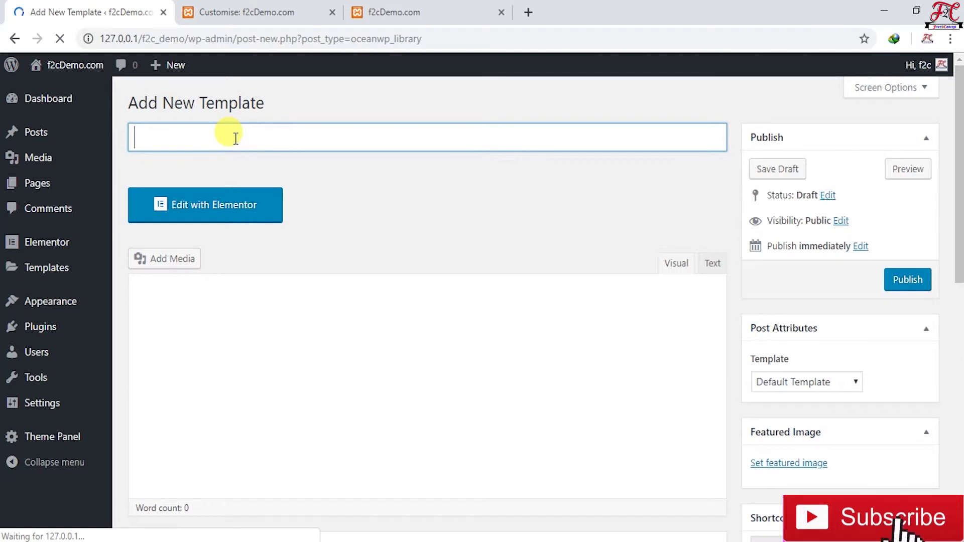
- Title the new template My_header, publish it, and edit it with Elementor
{"action": "type", "text": "My_header"}
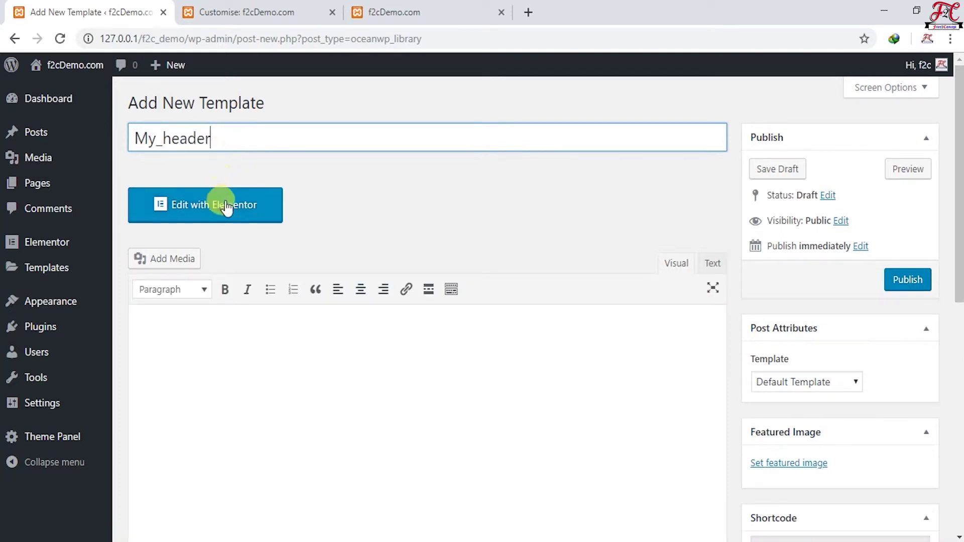
{"action": "left_click", "coordinate": [911, 280]}
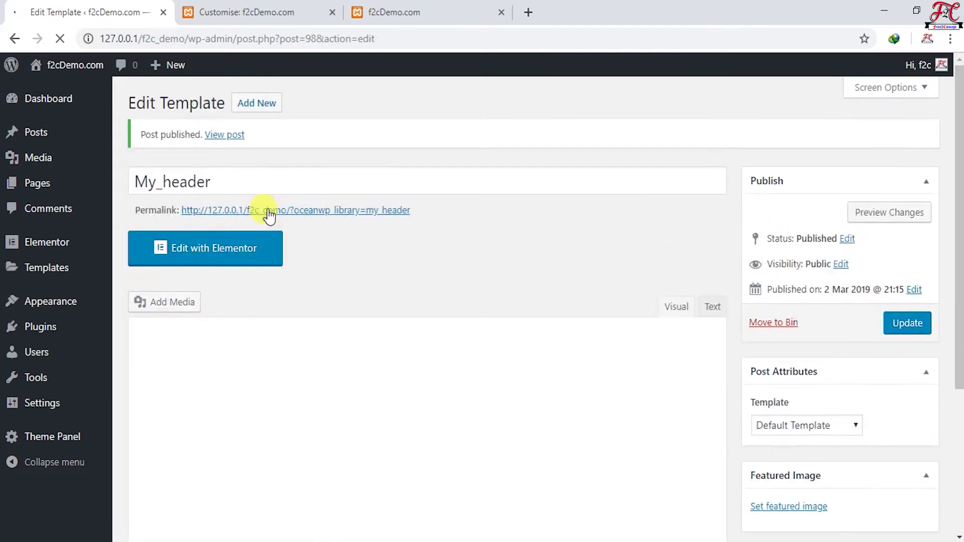
{"action": "left_click", "coordinate": [237, 259]}
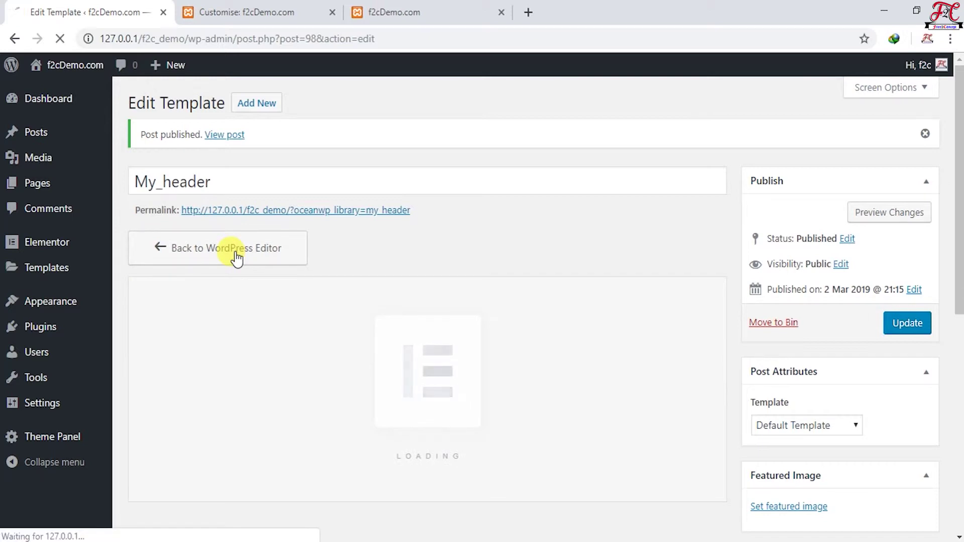
{"action": "left_click", "coordinate": [234, 255]}
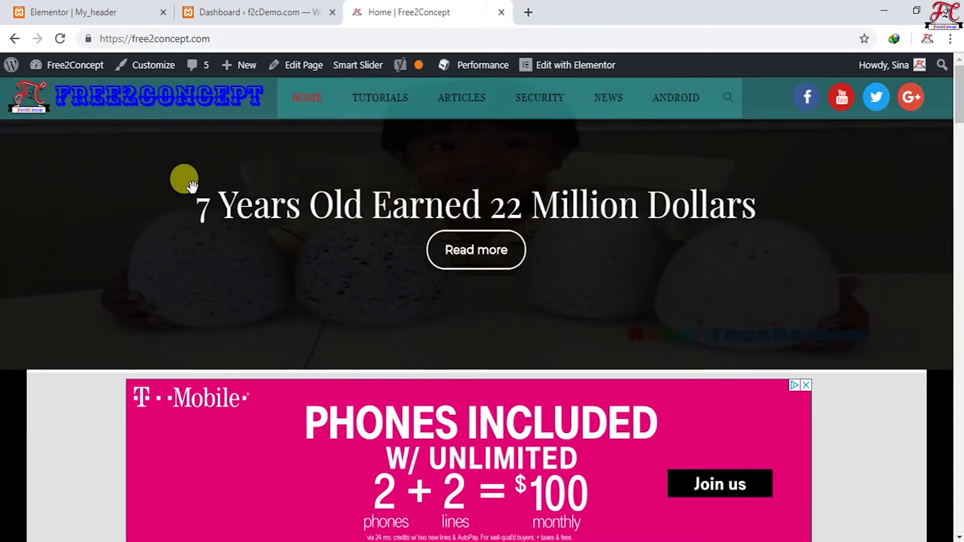
- Close the Free2Concept tab and search Add New Plugins for 'smart s'
{"action": "key", "text": "ctrl+w"}
{"action": "mouse_move", "coordinate": [40, 387]}
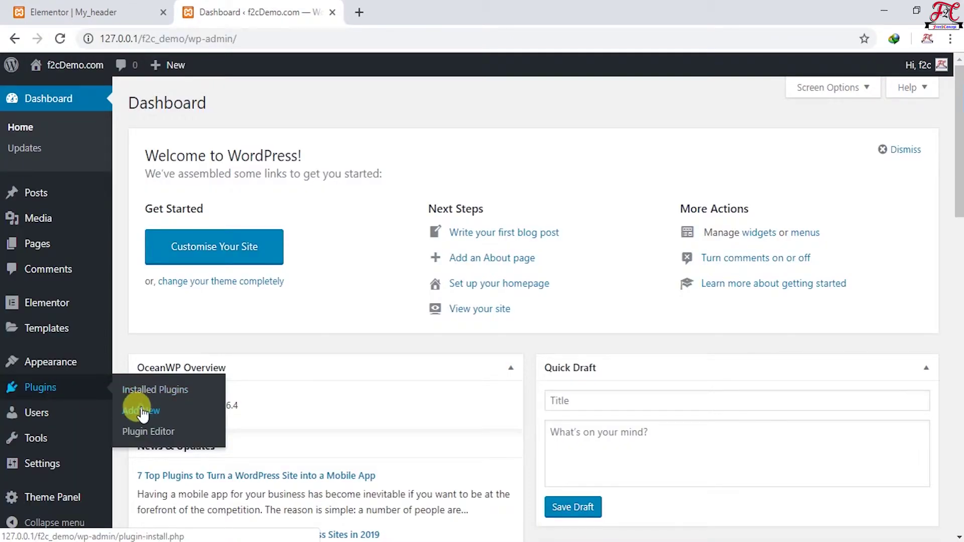
{"action": "left_click", "coordinate": [140, 408]}
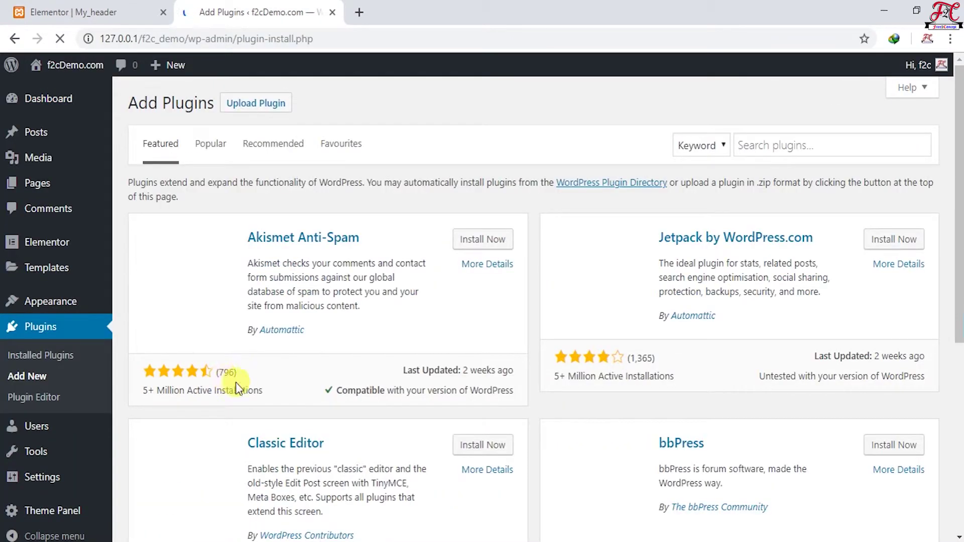
{"action": "left_click", "coordinate": [753, 145]}
{"action": "type", "text": "smar"}
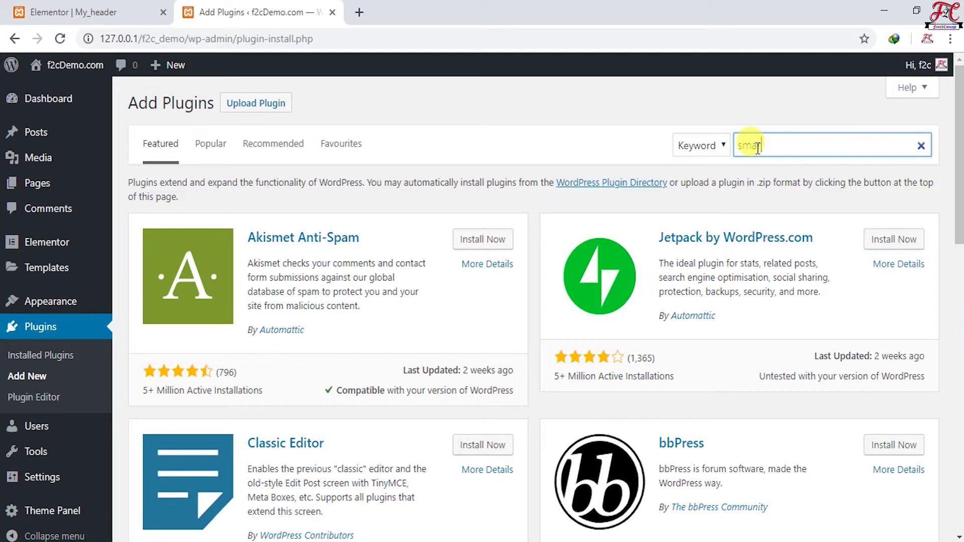
{"action": "type", "text": "t slider"}
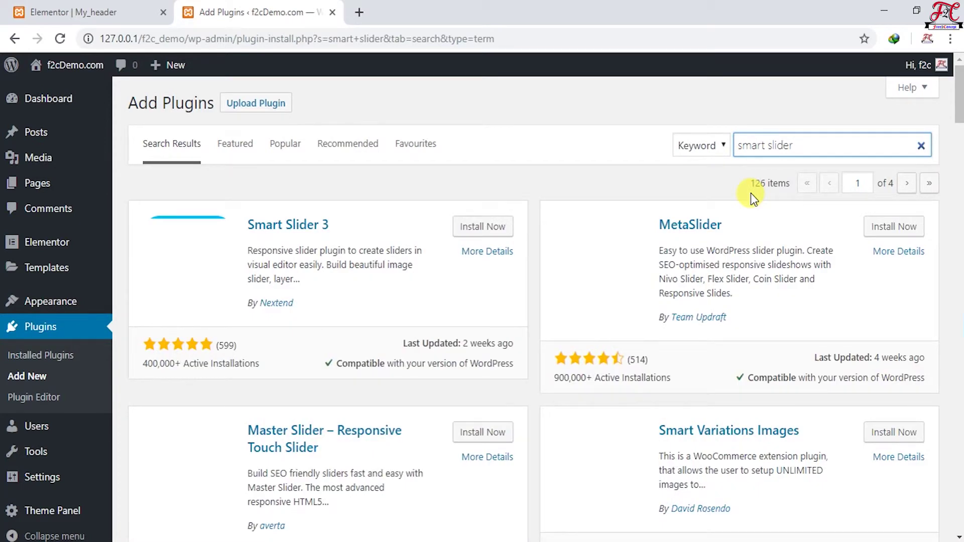
- Install and activate the Smart Slider 3 plugin
{"action": "left_click", "coordinate": [483, 230]}
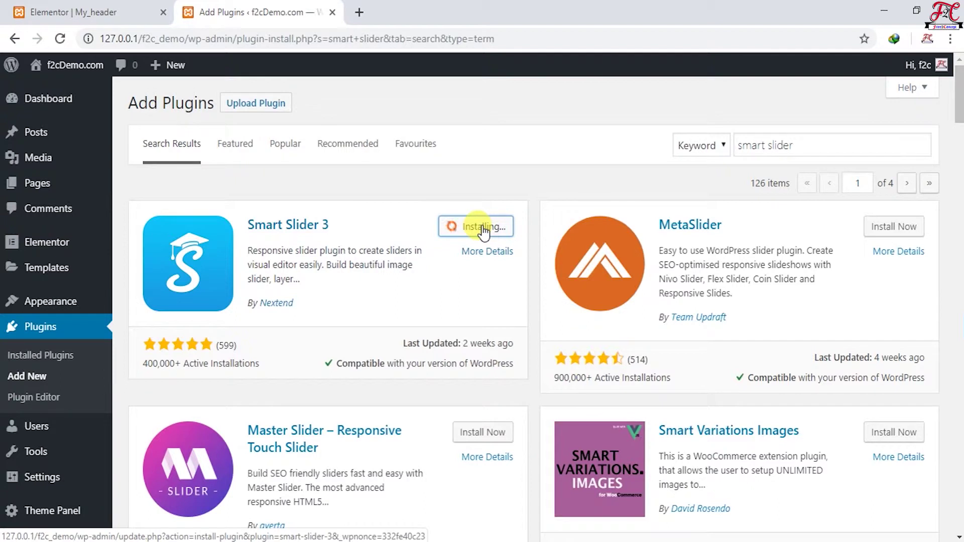
{"action": "left_click", "coordinate": [494, 232]}
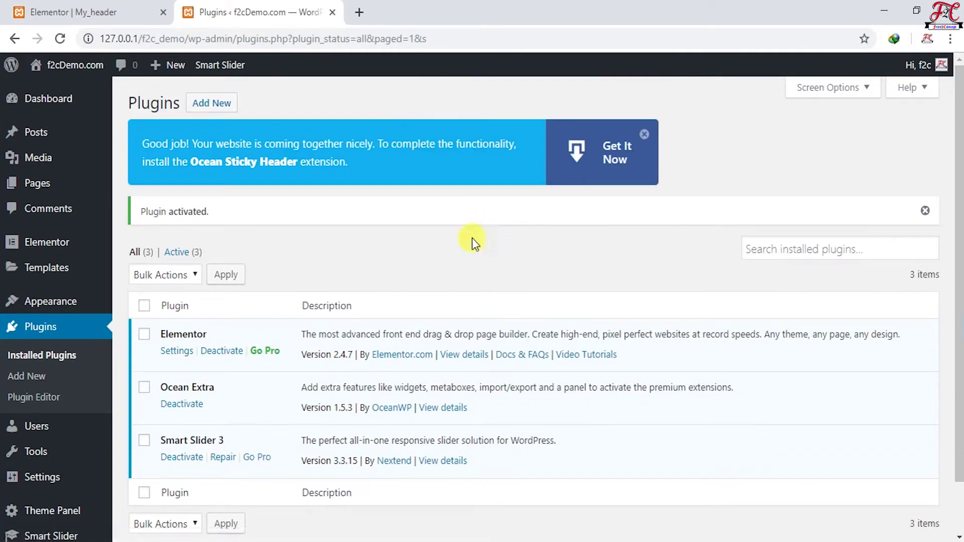
{"action": "scroll", "coordinate": [39, 355], "scroll_direction": "down", "scroll_amount": 1}
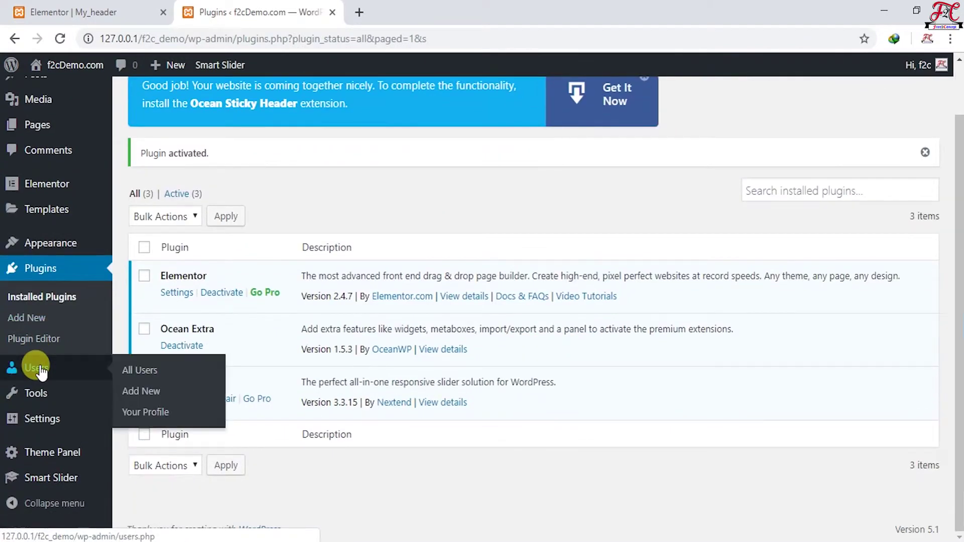
{"action": "left_click", "coordinate": [57, 478]}
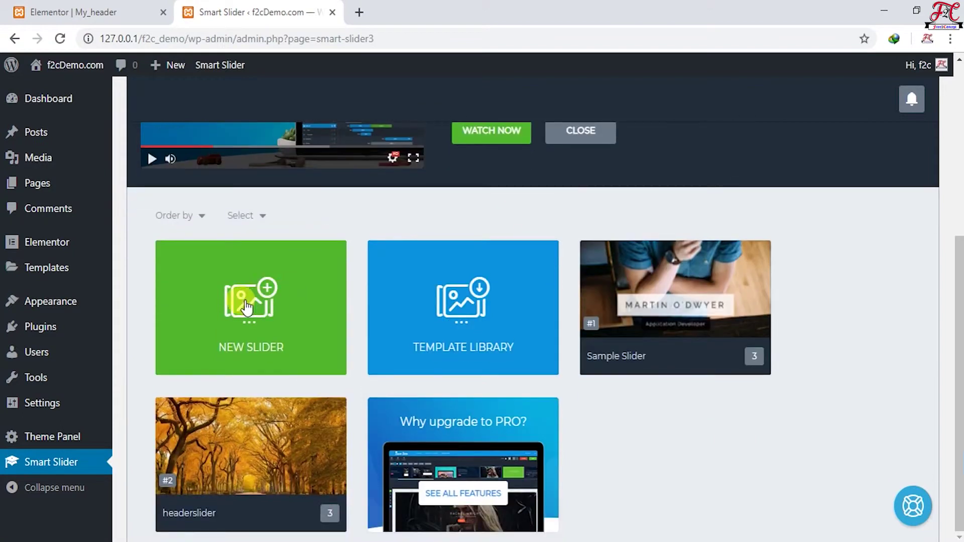
- Create a new Default-preset slider with width 1200 and height 500
{"action": "left_click", "coordinate": [256, 307]}
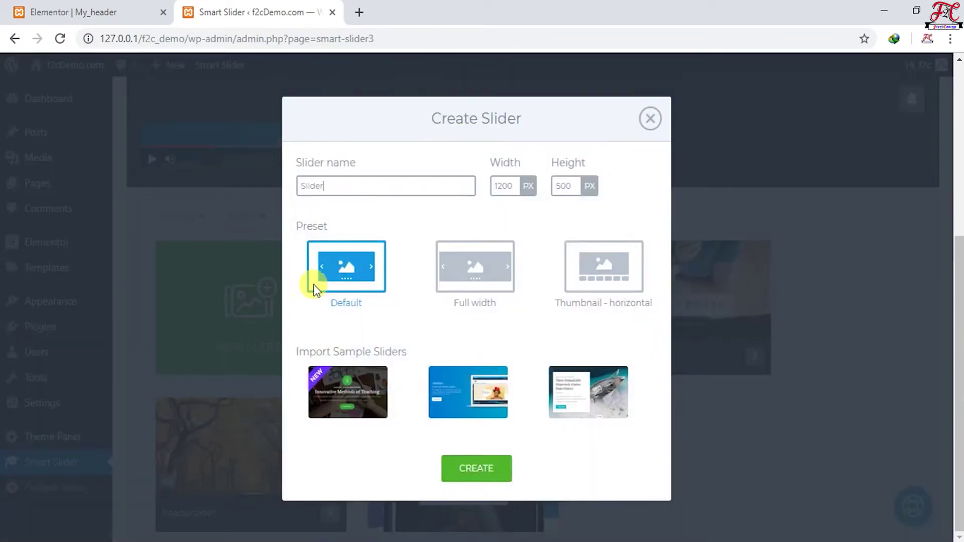
{"action": "double_click", "coordinate": [505, 186]}
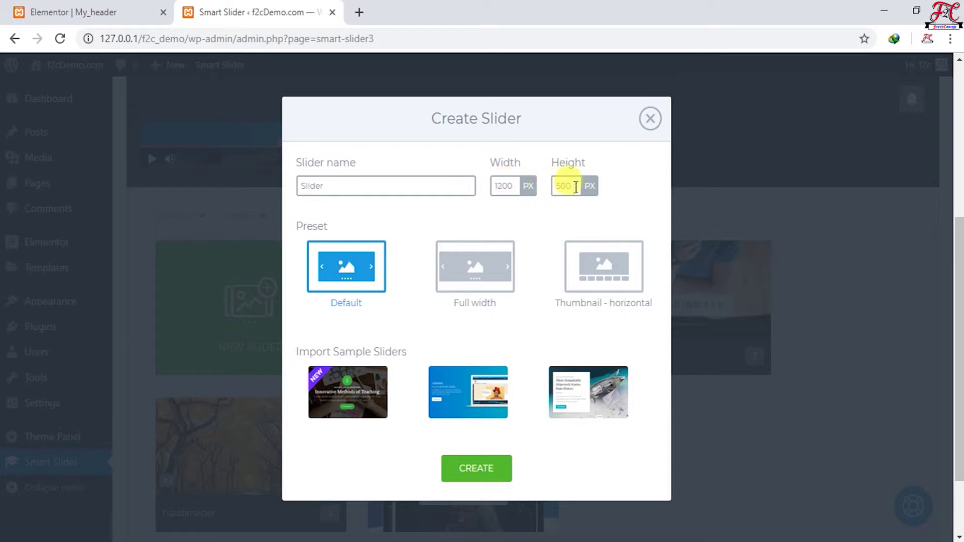
{"action": "double_click", "coordinate": [513, 186]}
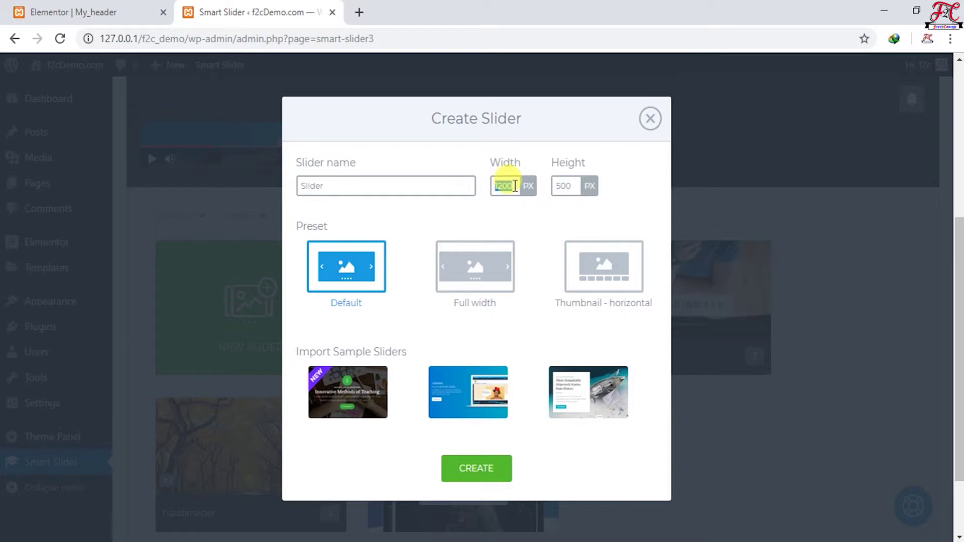
{"action": "double_click", "coordinate": [573, 187]}
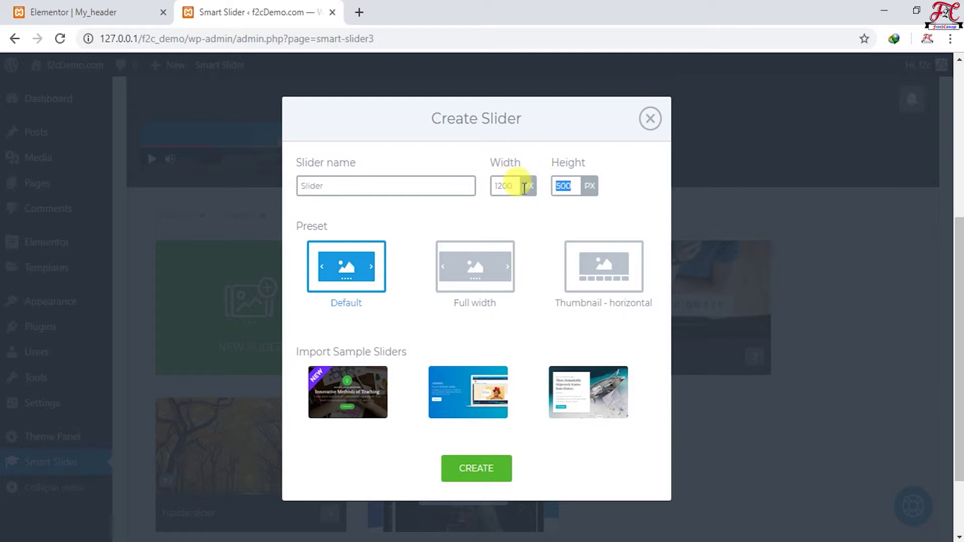
{"action": "left_click", "coordinate": [478, 469]}
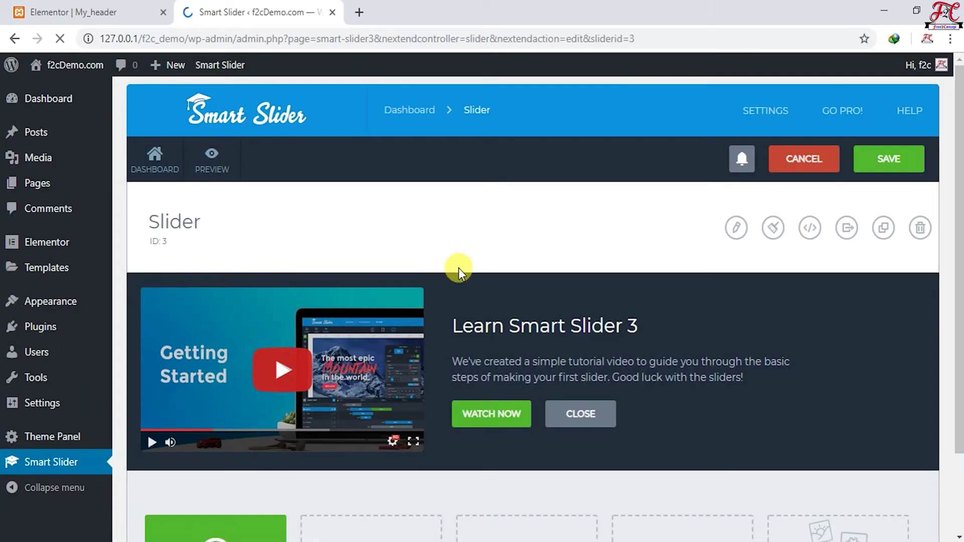
- Add the mountain lake, clear-water island and autumn trees images as slides
{"action": "scroll", "coordinate": [430, 330], "scroll_direction": "down", "scroll_amount": 2}
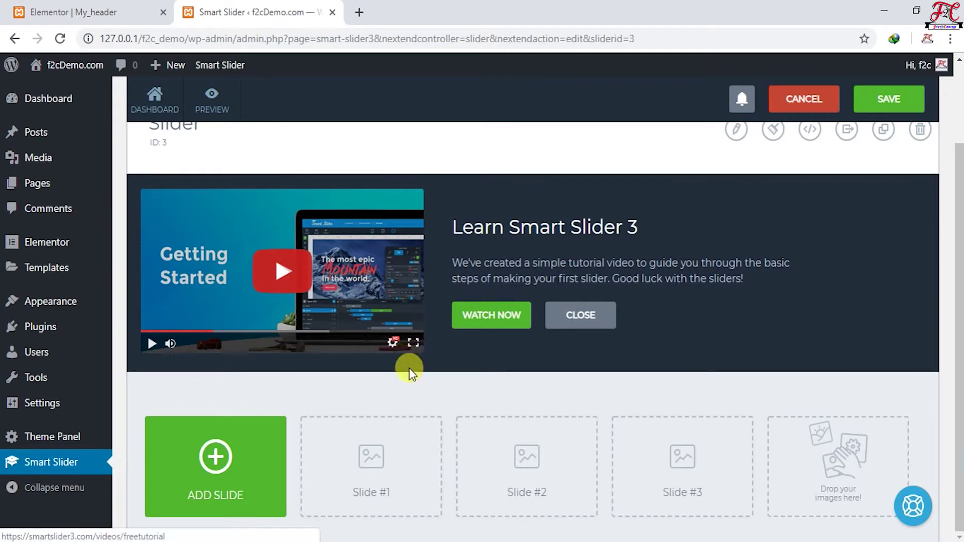
{"action": "left_click", "coordinate": [374, 459]}
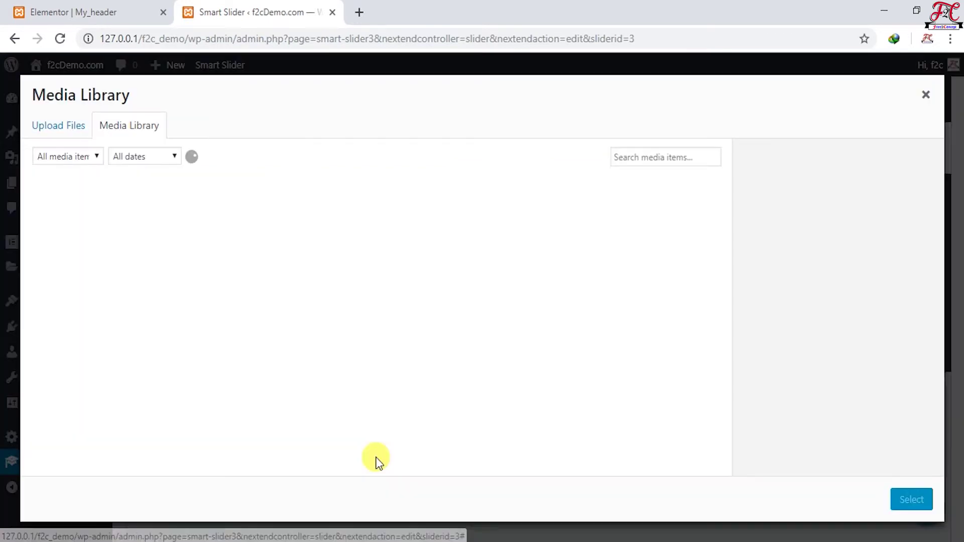
{"action": "left_click", "coordinate": [103, 236]}
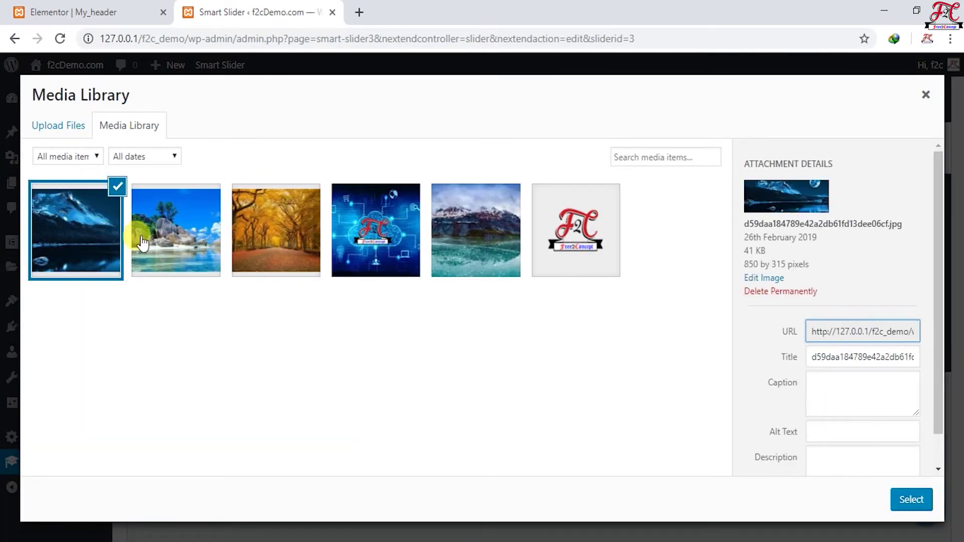
{"action": "left_click", "coordinate": [166, 229]}
{"action": "left_click", "coordinate": [310, 247]}
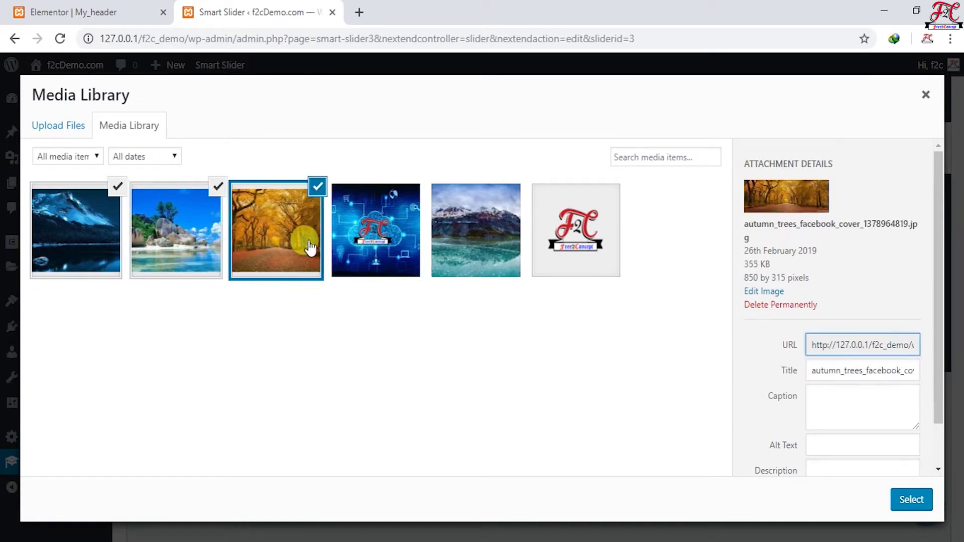
{"action": "left_click", "coordinate": [915, 504]}
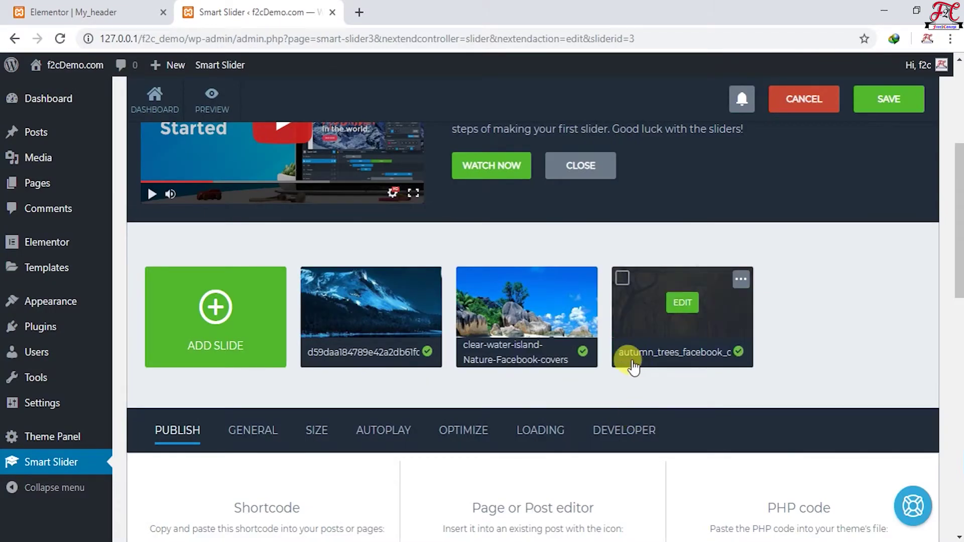
- Set the slider's main animation to Fade in the General settings
{"action": "mouse_move", "coordinate": [570, 327]}
{"action": "scroll", "coordinate": [538, 362], "scroll_direction": "down", "scroll_amount": 1}
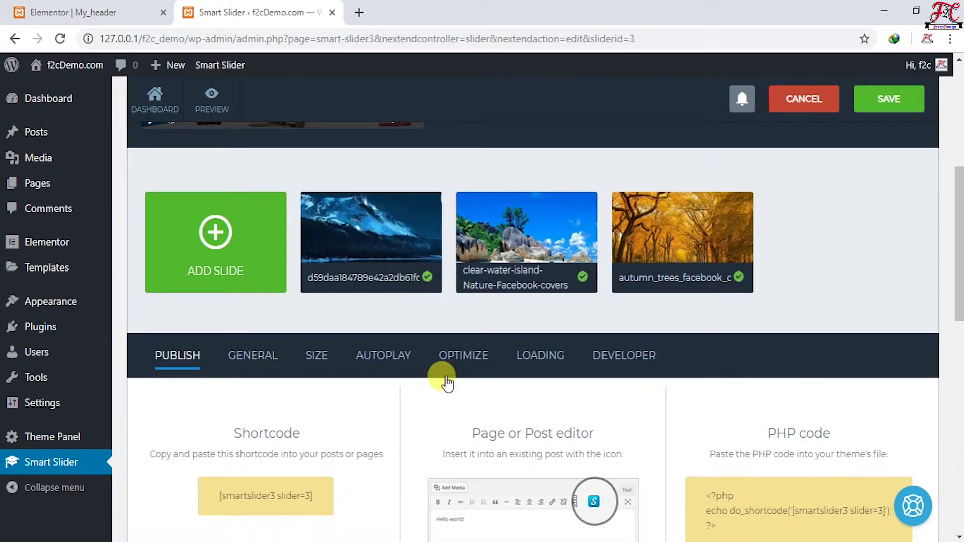
{"action": "scroll", "coordinate": [446, 378], "scroll_direction": "down", "scroll_amount": 3}
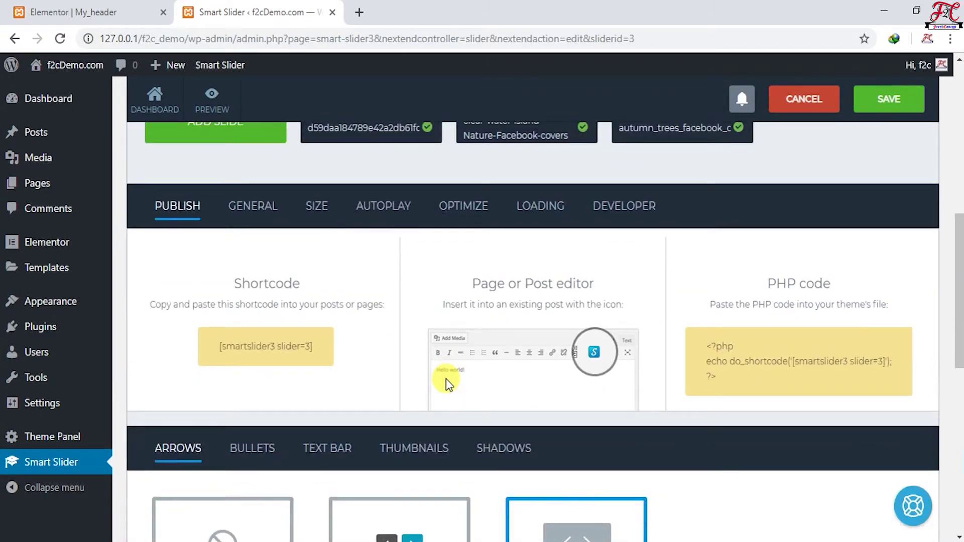
{"action": "scroll", "coordinate": [251, 282], "scroll_direction": "up", "scroll_amount": 1}
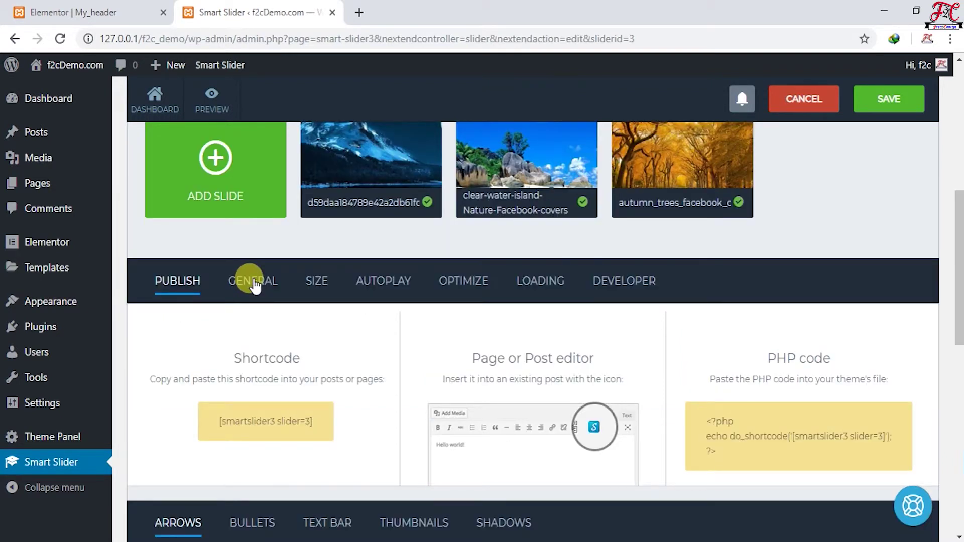
{"action": "left_click", "coordinate": [256, 285]}
{"action": "scroll", "coordinate": [396, 390], "scroll_direction": "down", "scroll_amount": 6}
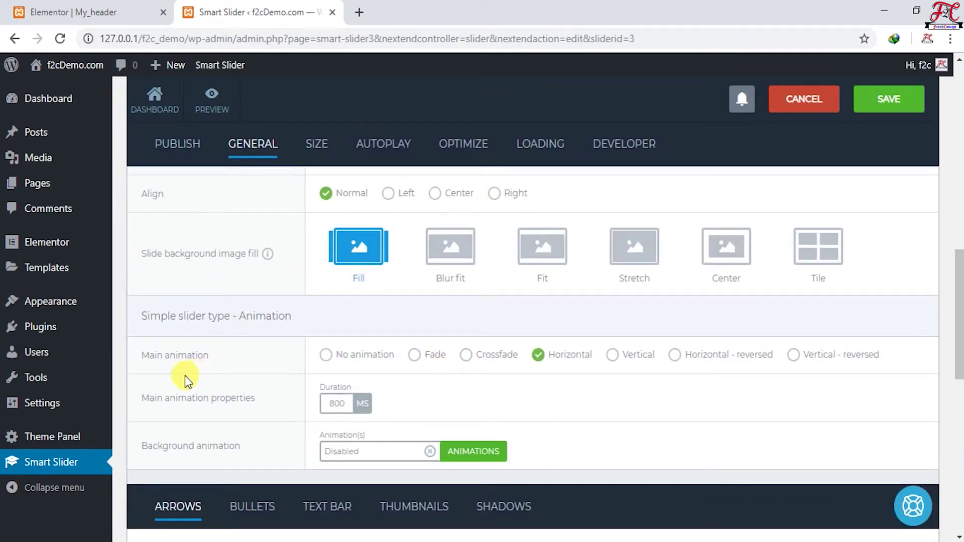
{"action": "left_click", "coordinate": [417, 357]}
- Enable autoplay with a 3000 ms interval, turning off the Media started stop option
{"action": "scroll", "coordinate": [398, 360], "scroll_direction": "up", "scroll_amount": 4}
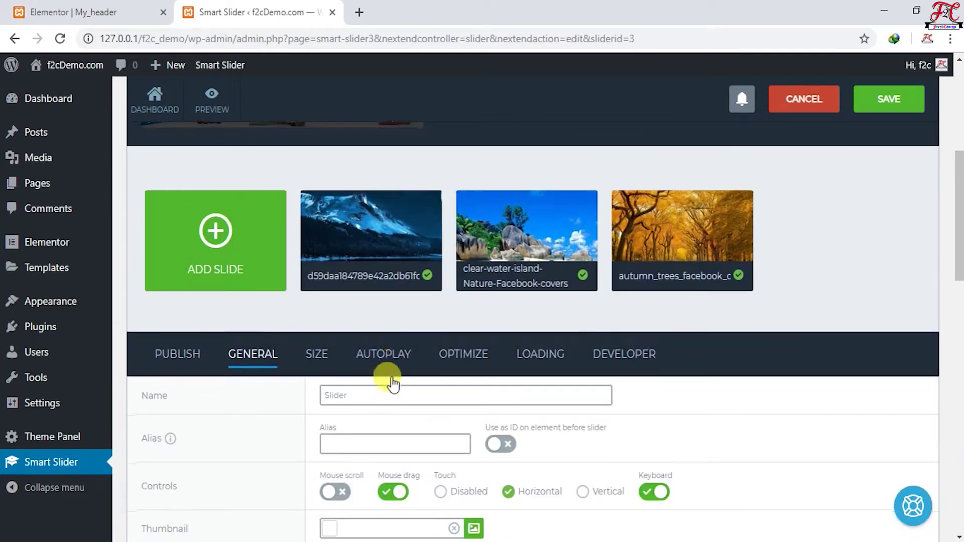
{"action": "scroll", "coordinate": [390, 379], "scroll_direction": "down", "scroll_amount": 3}
{"action": "left_click", "coordinate": [383, 206]}
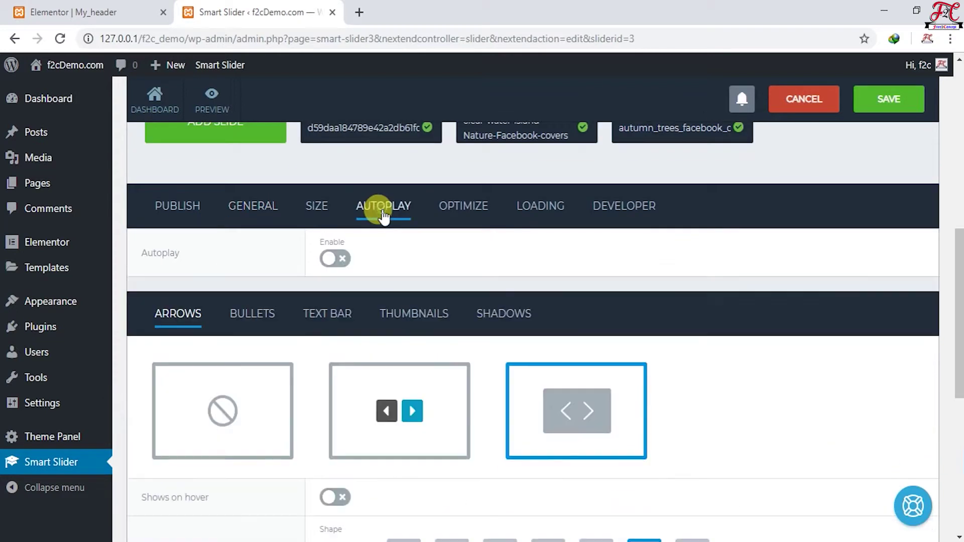
{"action": "left_click", "coordinate": [334, 259]}
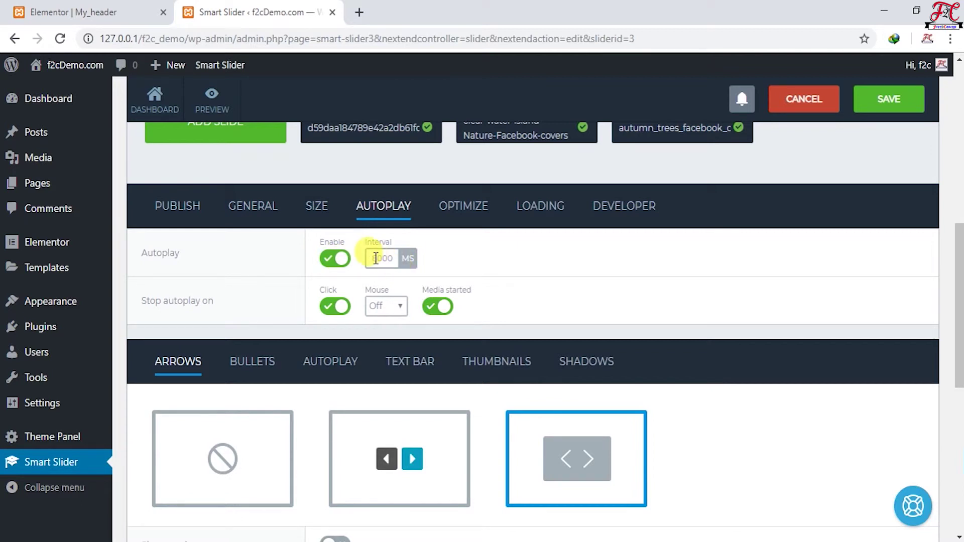
{"action": "left_click_drag", "start_coordinate": [378, 258], "coordinate": [345, 269]}
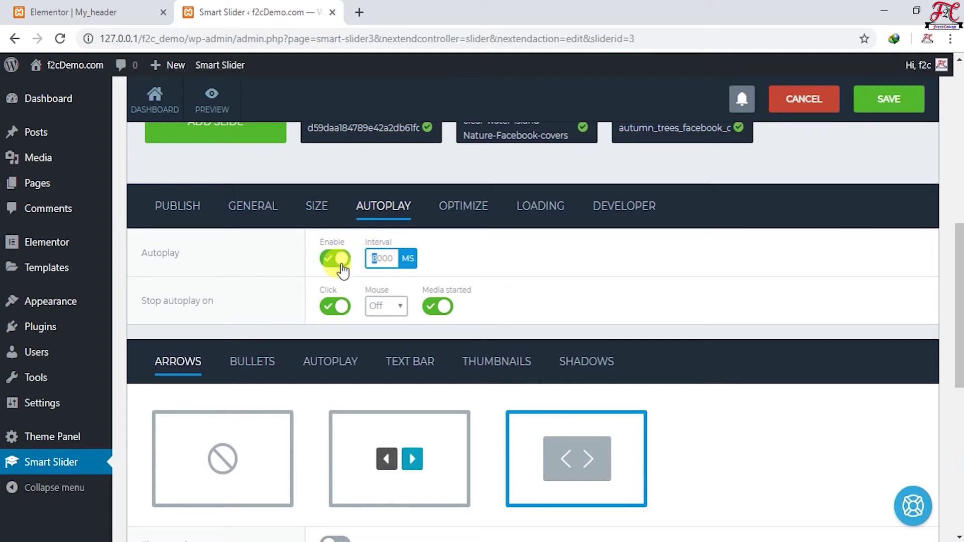
{"action": "type", "text": "3"}
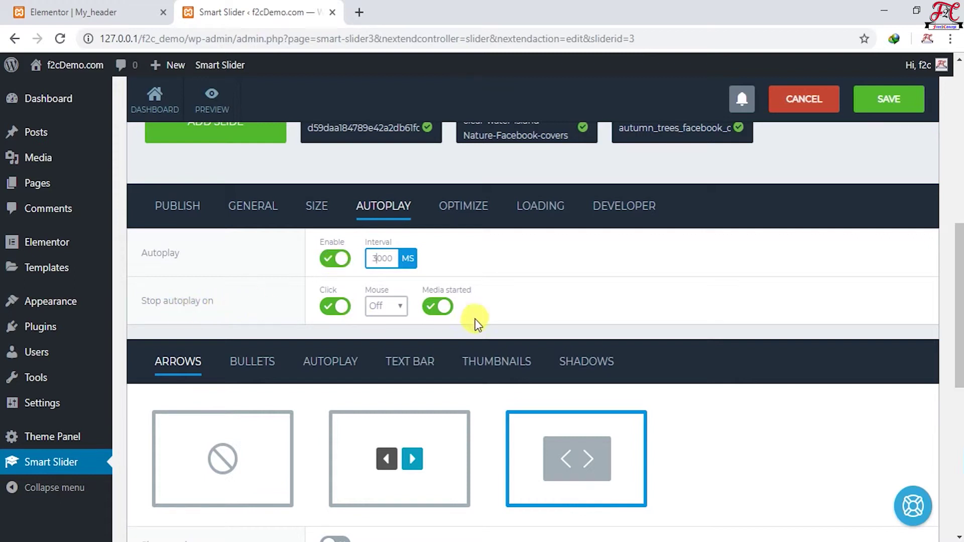
{"action": "left_click", "coordinate": [438, 307]}
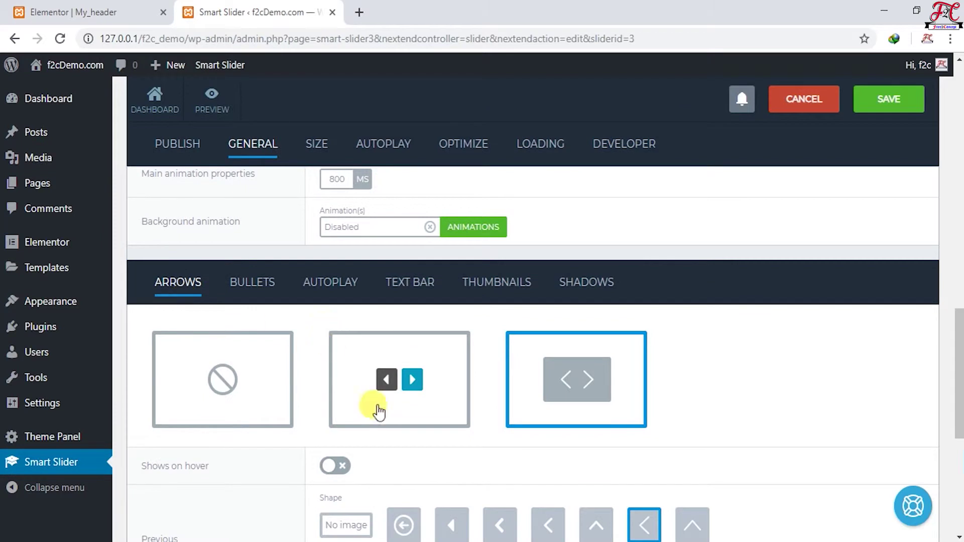
- Choose Fullwidth in the slider's Size settings and save the slider
{"action": "scroll", "coordinate": [397, 417], "scroll_direction": "down", "scroll_amount": 4}
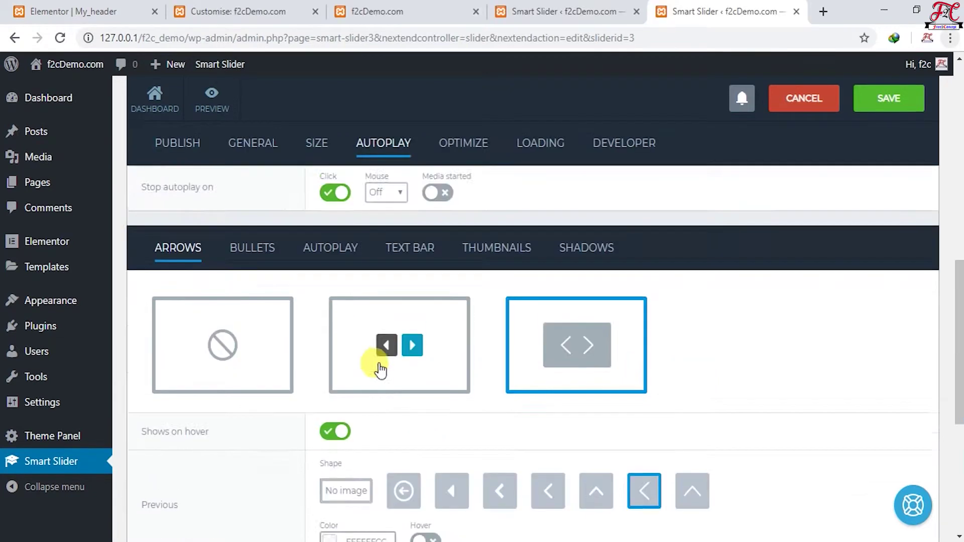
{"action": "scroll", "coordinate": [377, 366], "scroll_direction": "up", "scroll_amount": 3}
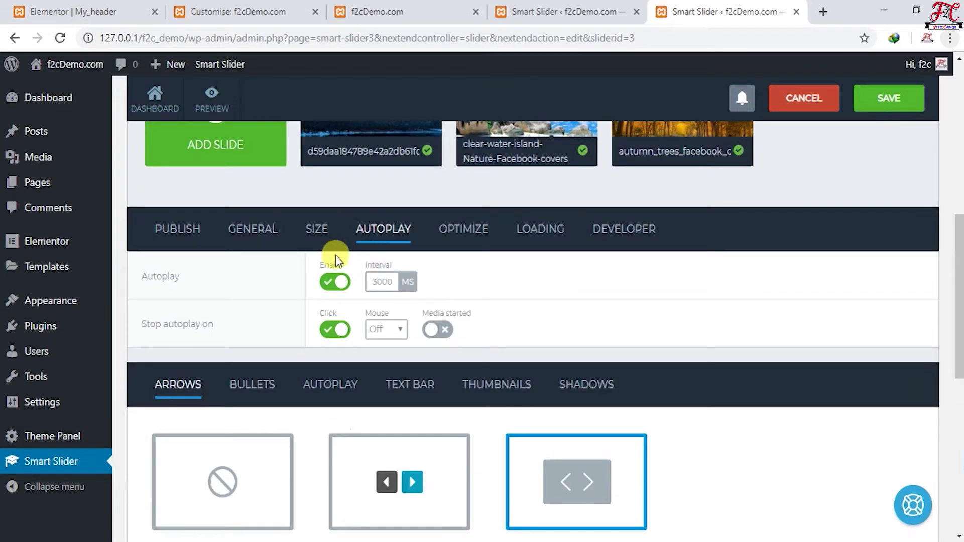
{"action": "left_click", "coordinate": [316, 232]}
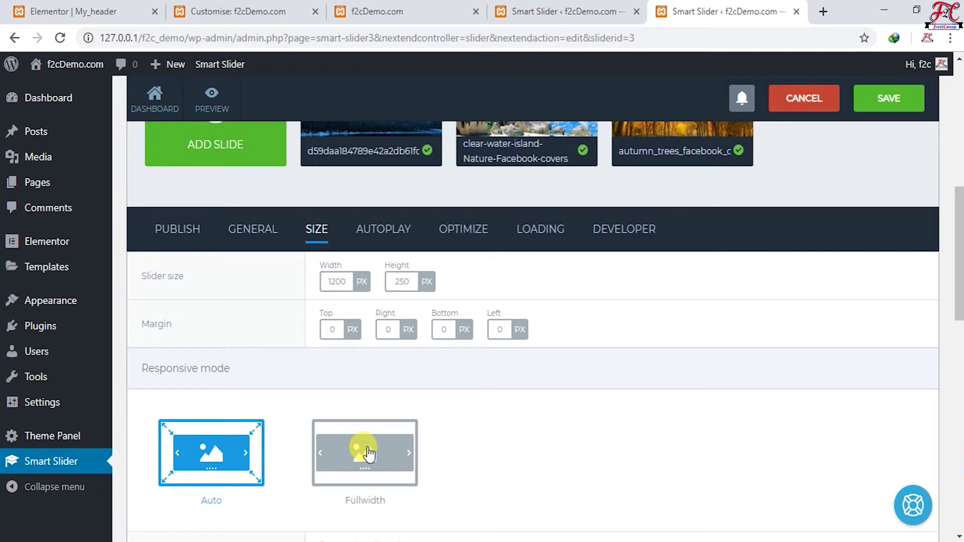
{"action": "scroll", "coordinate": [369, 452], "scroll_direction": "up", "scroll_amount": 2}
{"action": "scroll", "coordinate": [382, 462], "scroll_direction": "down", "scroll_amount": 5}
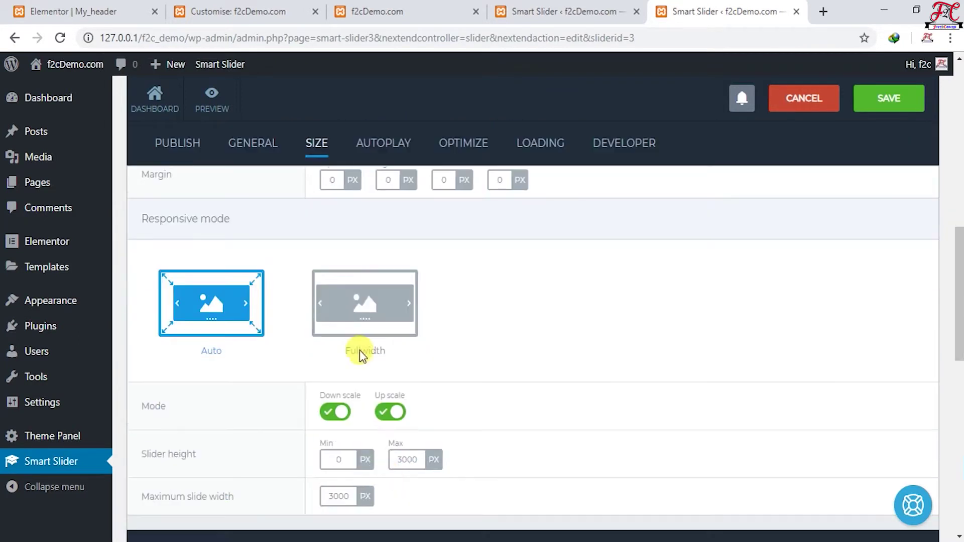
{"action": "left_click", "coordinate": [374, 309]}
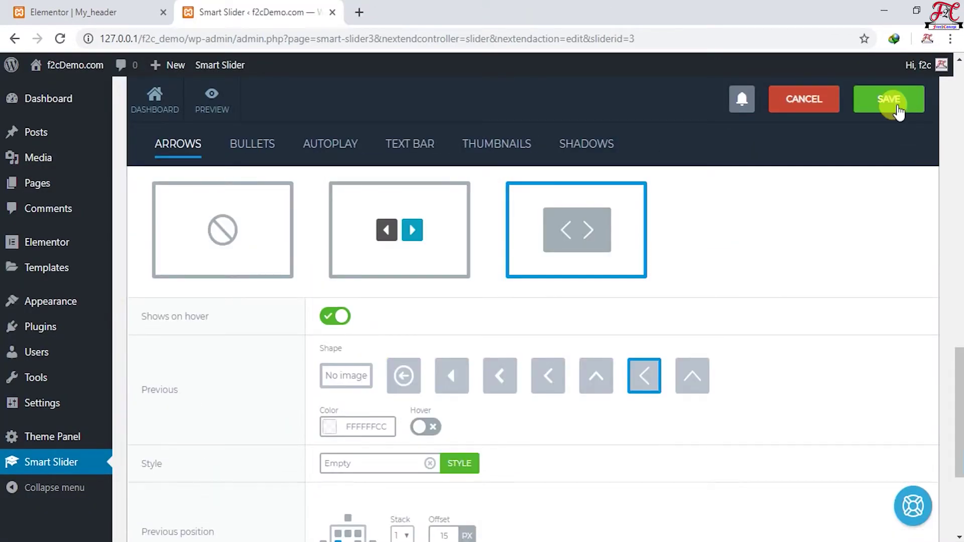
{"action": "left_click", "coordinate": [895, 97]}
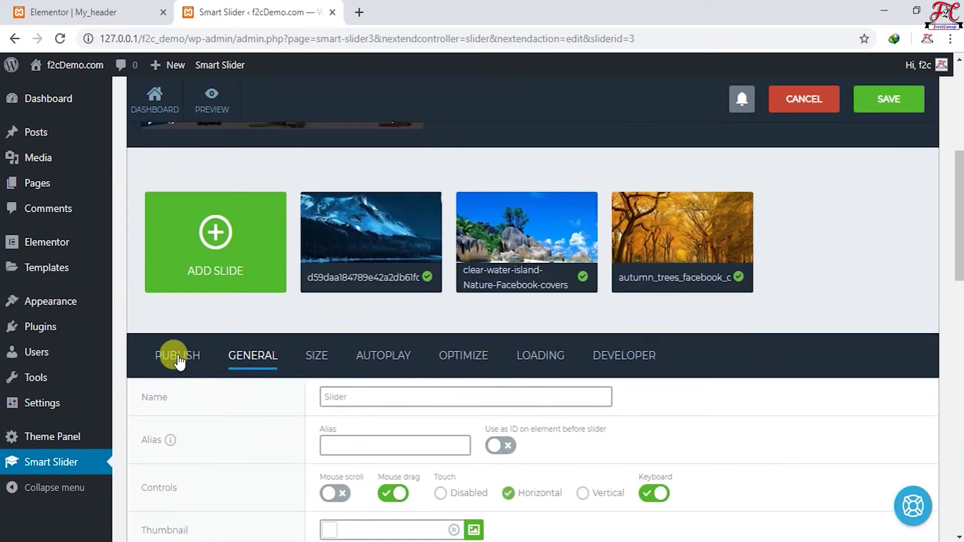
- Copy the shortcode [smartslider3 slider=3] from the Publish tab and return to the My_header editor
{"action": "left_click", "coordinate": [177, 357]}
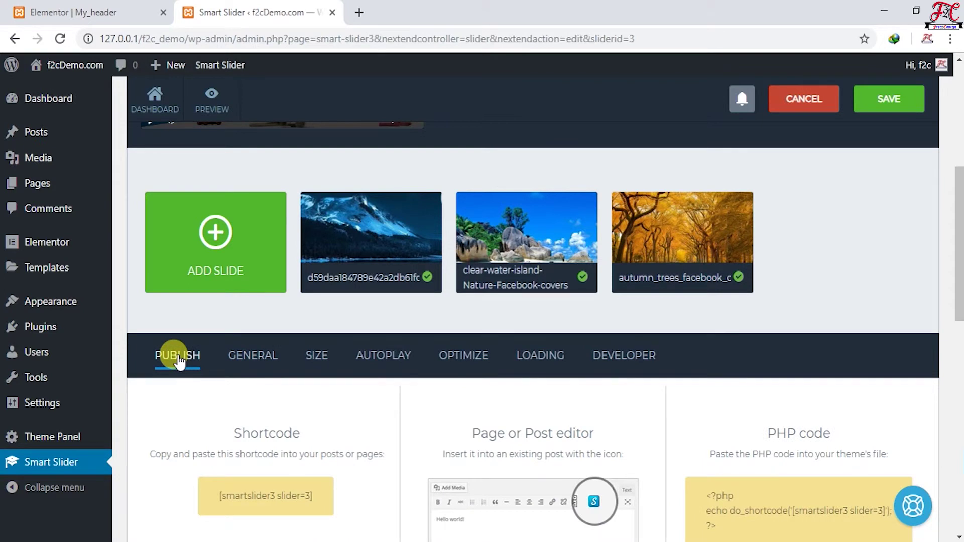
{"action": "scroll", "coordinate": [251, 412], "scroll_direction": "down", "scroll_amount": 3}
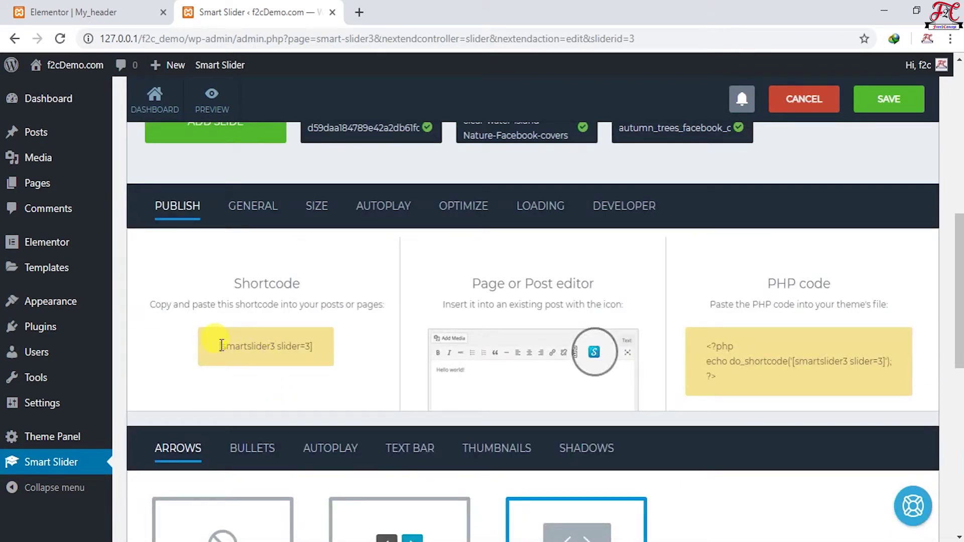
{"action": "left_click_drag", "start_coordinate": [218, 346], "coordinate": [322, 350]}
{"action": "right_click", "coordinate": [297, 342]}
{"action": "left_click", "coordinate": [329, 354]}
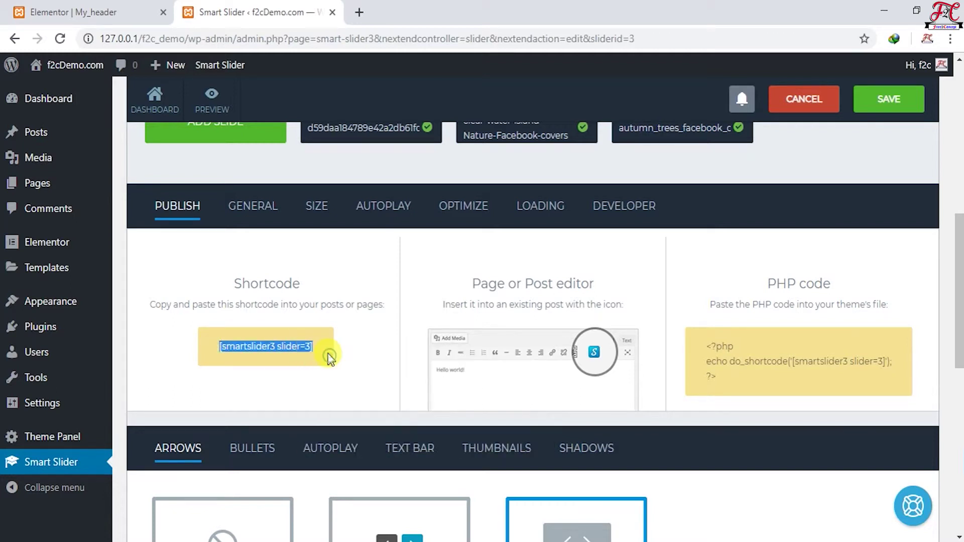
{"action": "scroll", "coordinate": [252, 370], "scroll_direction": "up", "scroll_amount": 1}
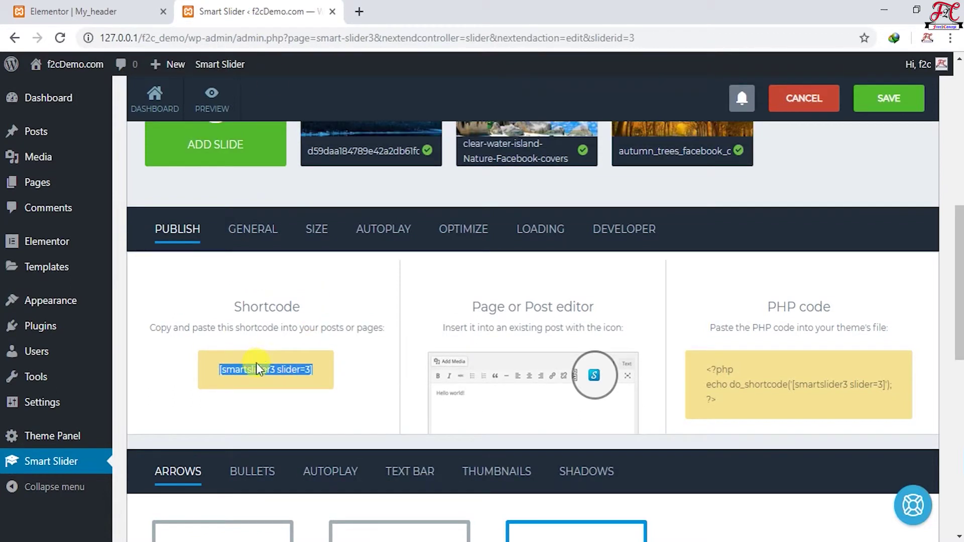
{"action": "left_click", "coordinate": [110, 6]}
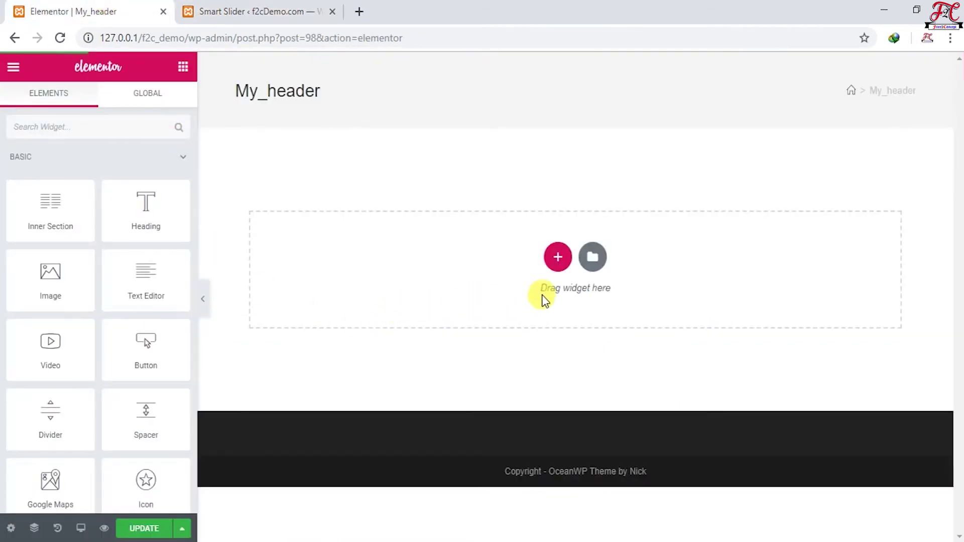
- Add a single-column section set to Stretch Section with Full Width content
{"action": "left_click", "coordinate": [558, 257]}
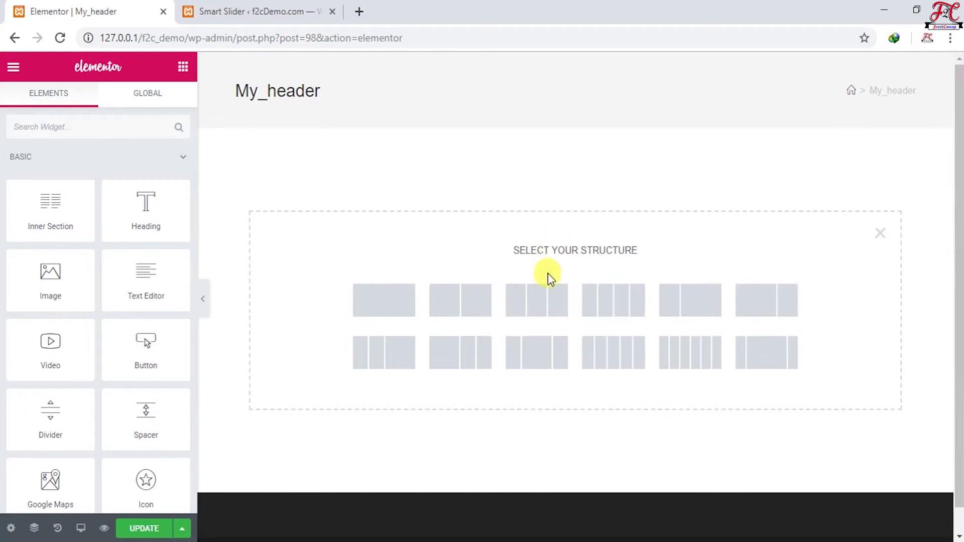
{"action": "left_click", "coordinate": [410, 305]}
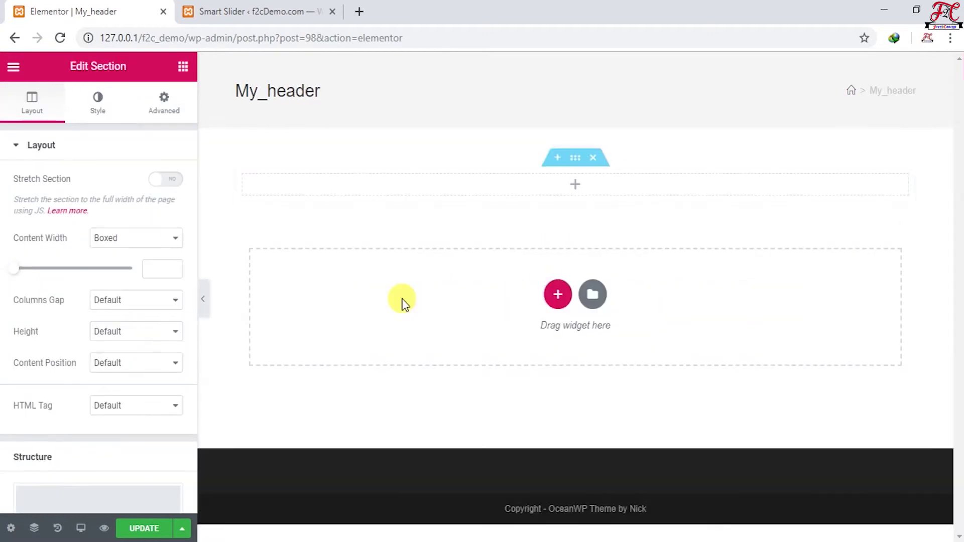
{"action": "left_click", "coordinate": [162, 181]}
{"action": "left_click", "coordinate": [160, 238]}
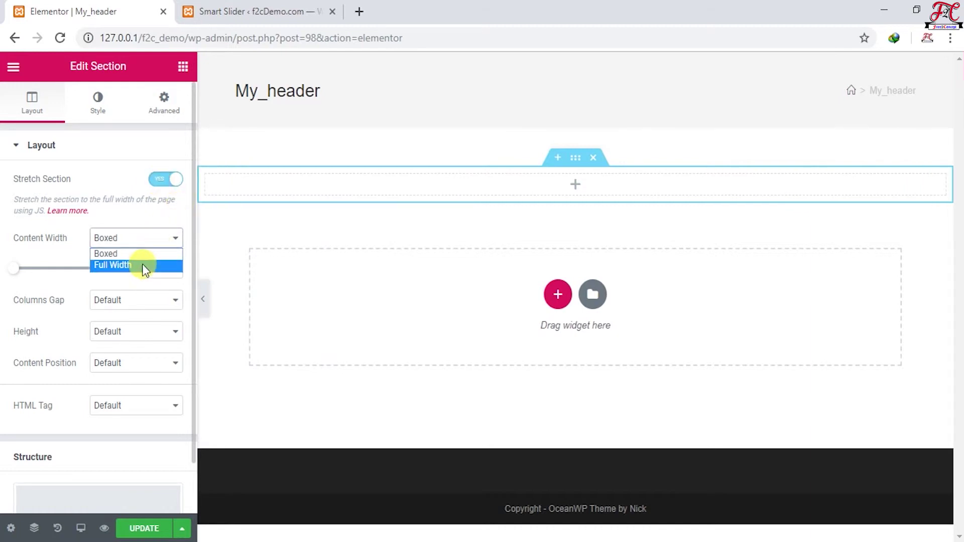
{"action": "left_click", "coordinate": [142, 264]}
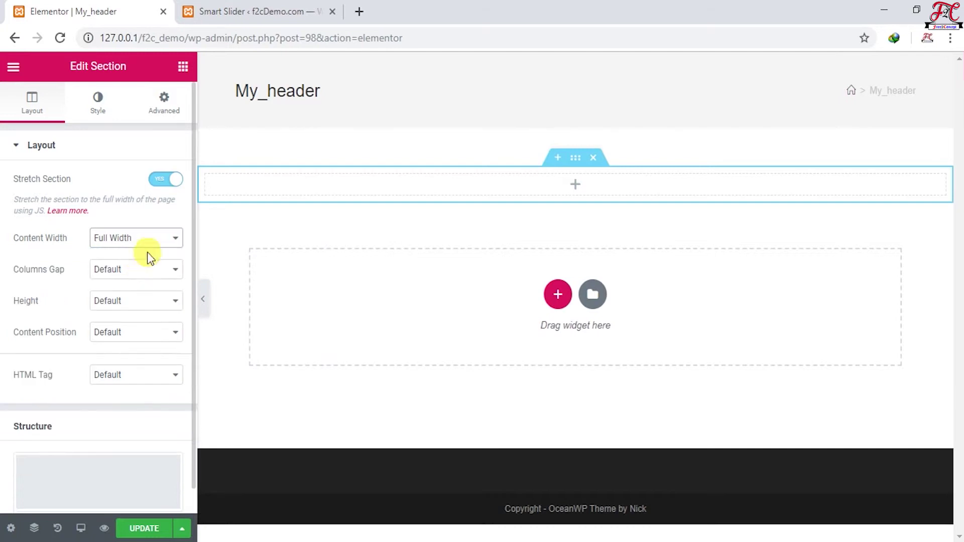
- Drop a Shortcode widget into the section and paste [smartslider3 slider=3] into it
{"action": "left_click", "coordinate": [182, 66]}
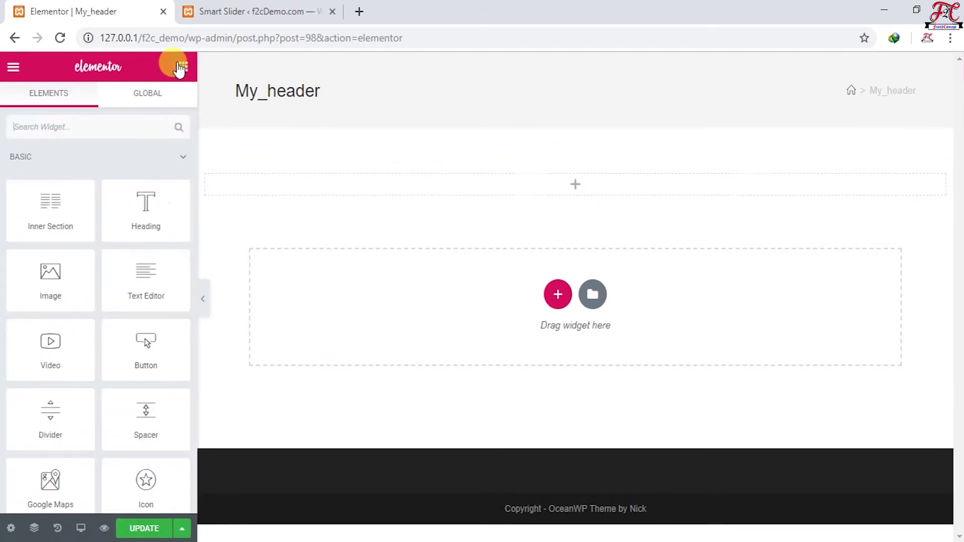
{"action": "left_click", "coordinate": [96, 129]}
{"action": "type", "text": "shor"}
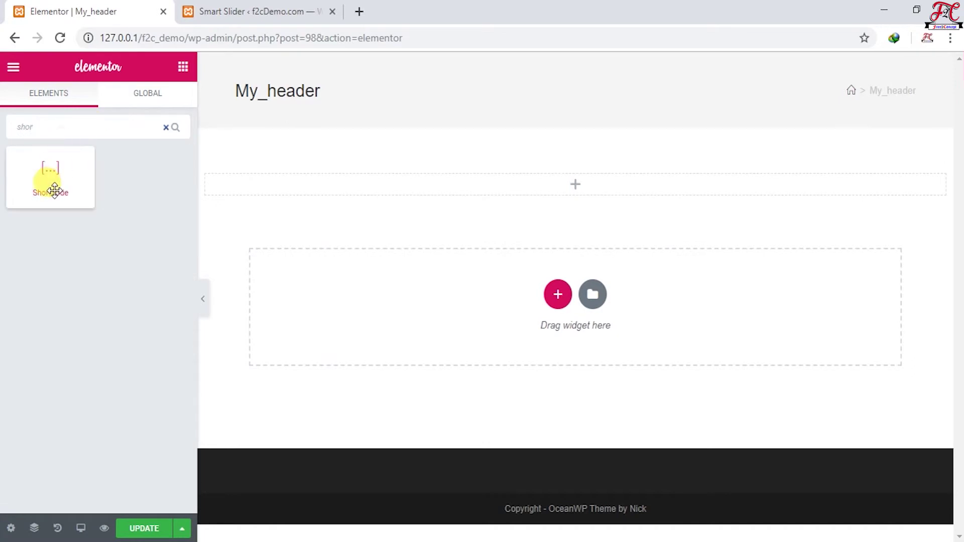
{"action": "left_click_drag", "start_coordinate": [47, 181], "coordinate": [566, 181]}
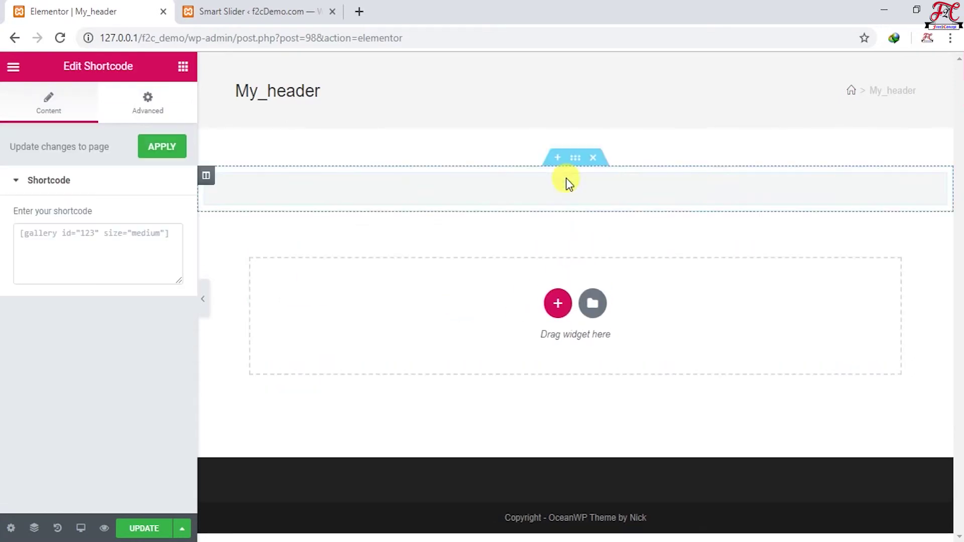
{"action": "left_click", "coordinate": [116, 249]}
{"action": "key", "text": "ctrl+v"}
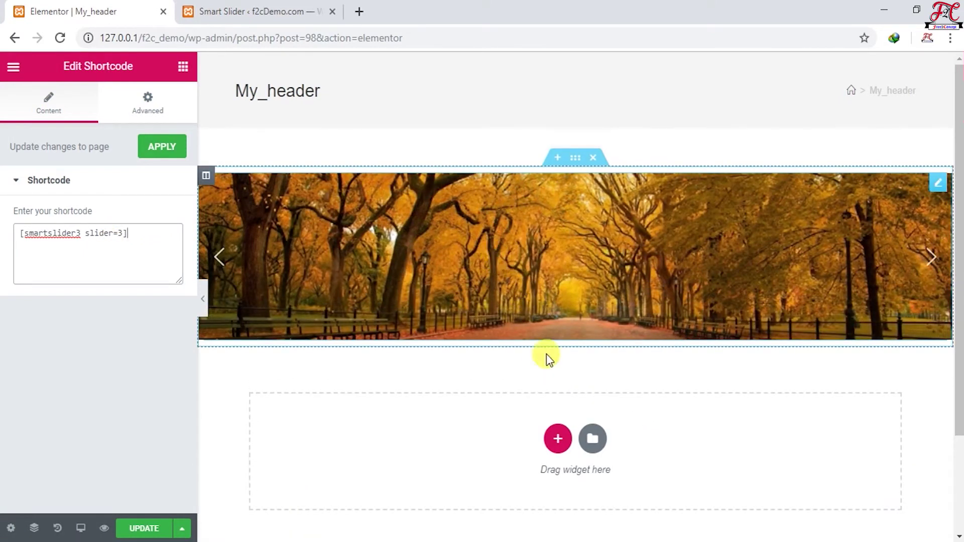
{"action": "left_click", "coordinate": [555, 440]}
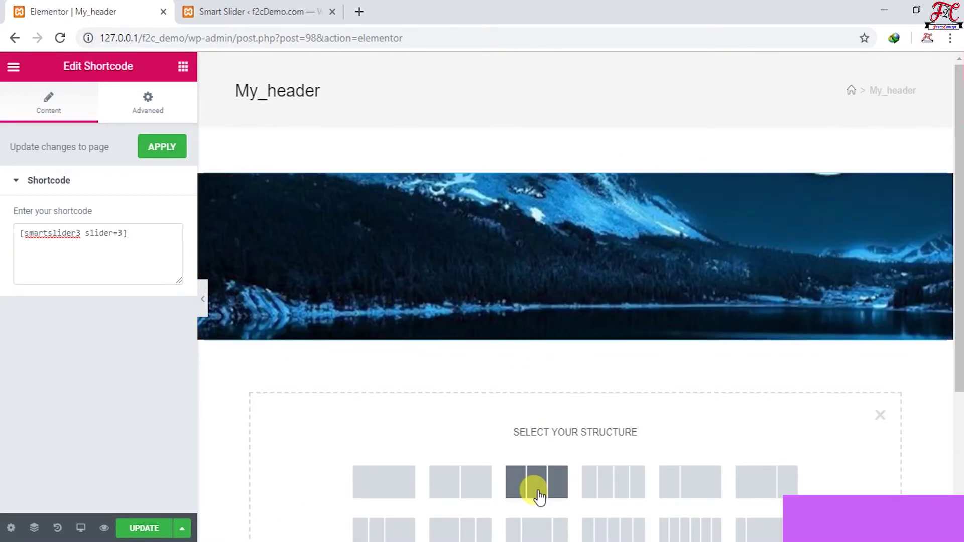
- Add a three-column section with Stretch Section on and Full Width content
{"action": "left_click", "coordinate": [537, 493]}
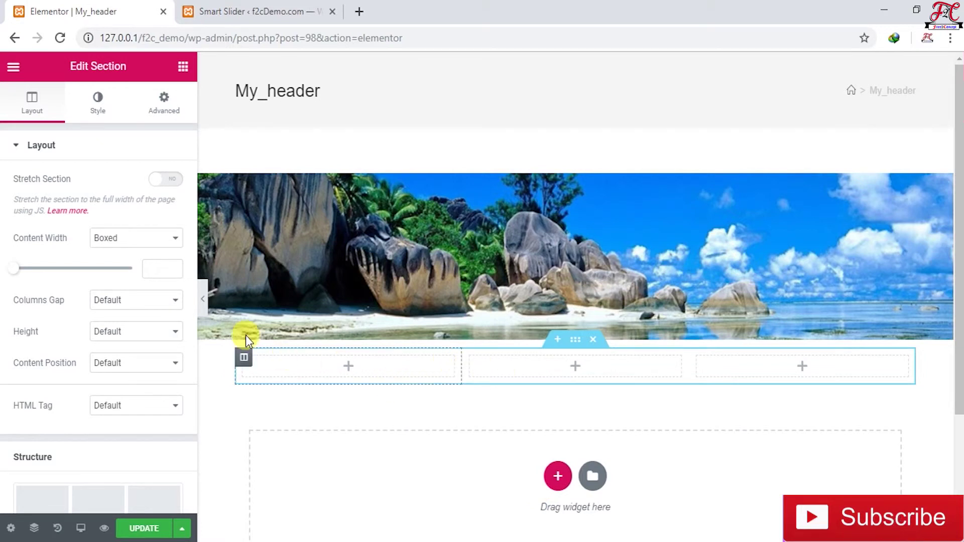
{"action": "left_click", "coordinate": [160, 179]}
{"action": "left_click", "coordinate": [150, 240]}
{"action": "left_click", "coordinate": [136, 265]}
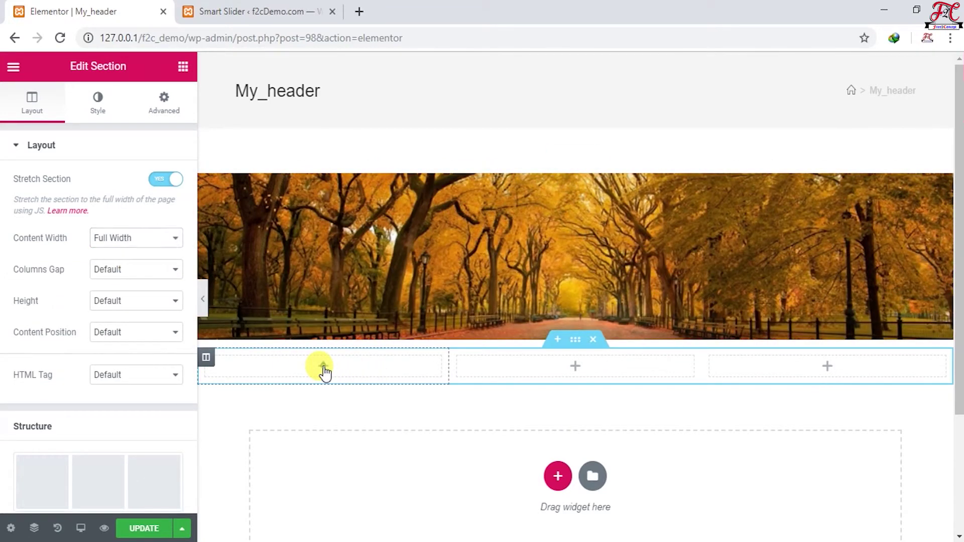
- Place the Custom Header Logo widget in the first column
{"action": "left_click", "coordinate": [324, 369]}
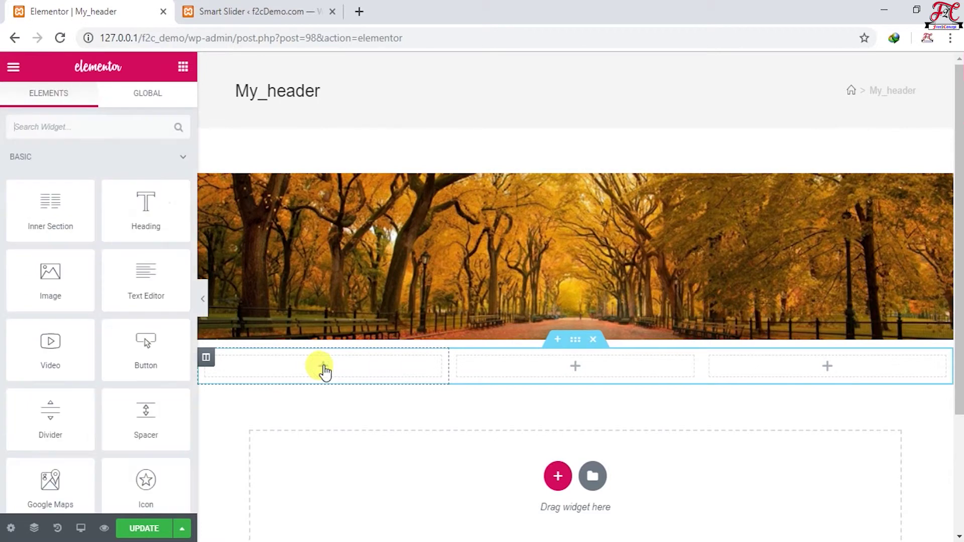
{"action": "left_click", "coordinate": [119, 130]}
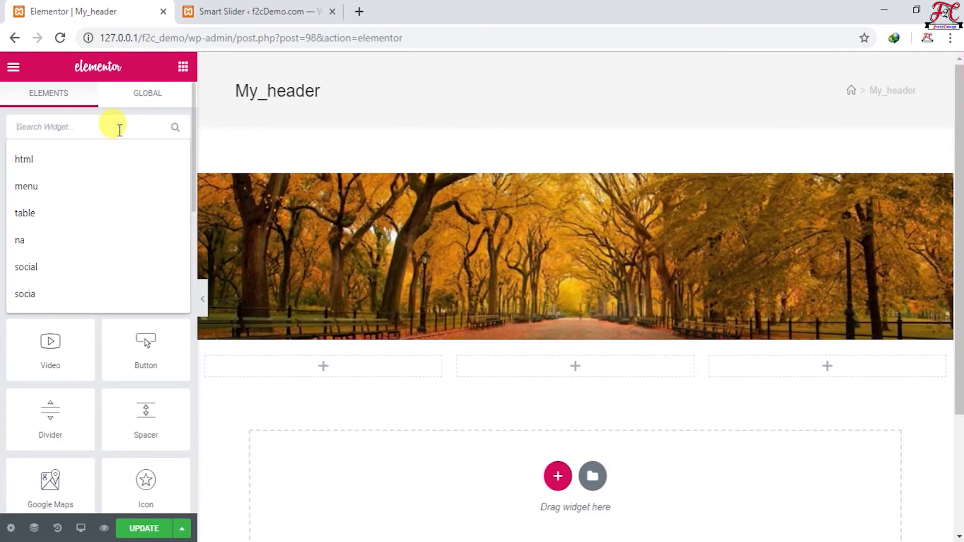
{"action": "type", "text": "logo"}
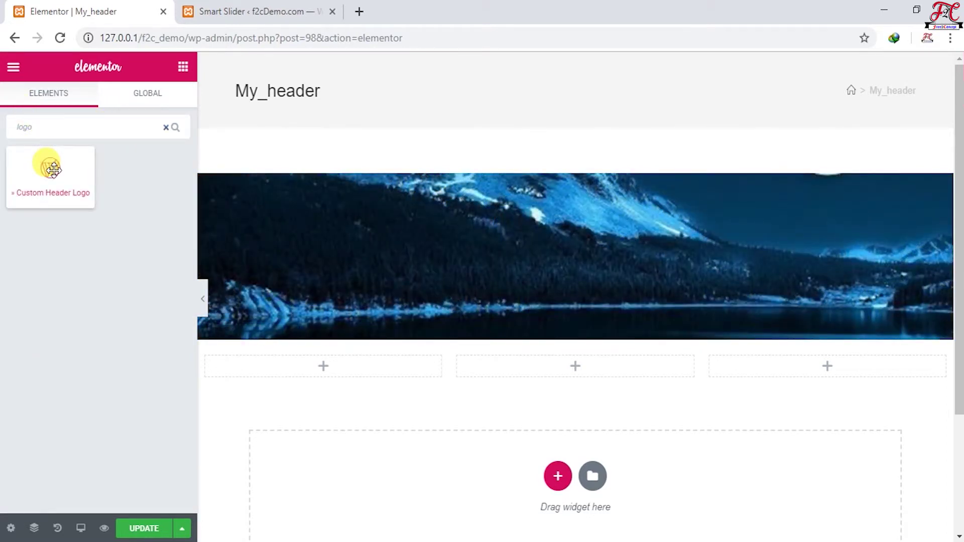
{"action": "left_click_drag", "start_coordinate": [53, 170], "coordinate": [327, 363]}
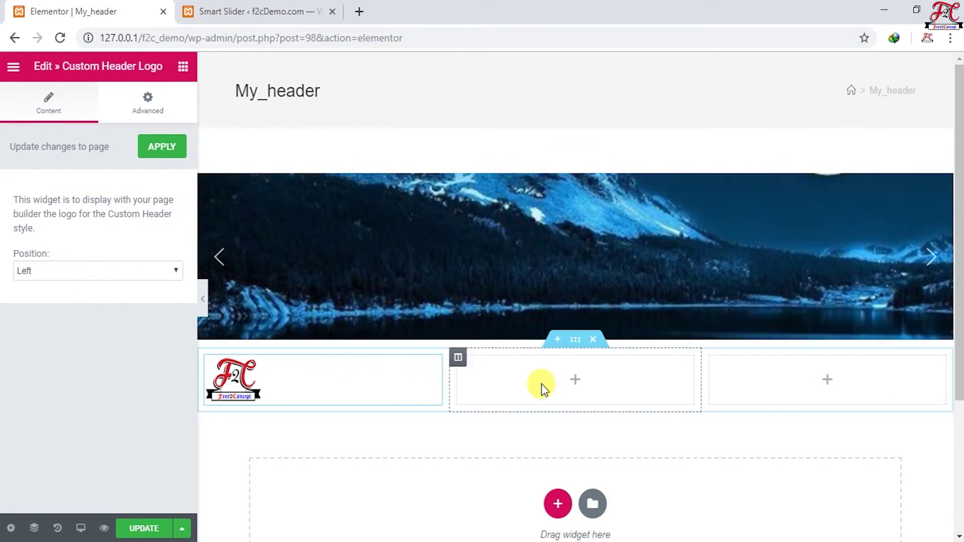
- Put the Custom Header Nav widget in the middle column with Position set to Center
{"action": "left_click", "coordinate": [571, 385]}
{"action": "left_click", "coordinate": [134, 130]}
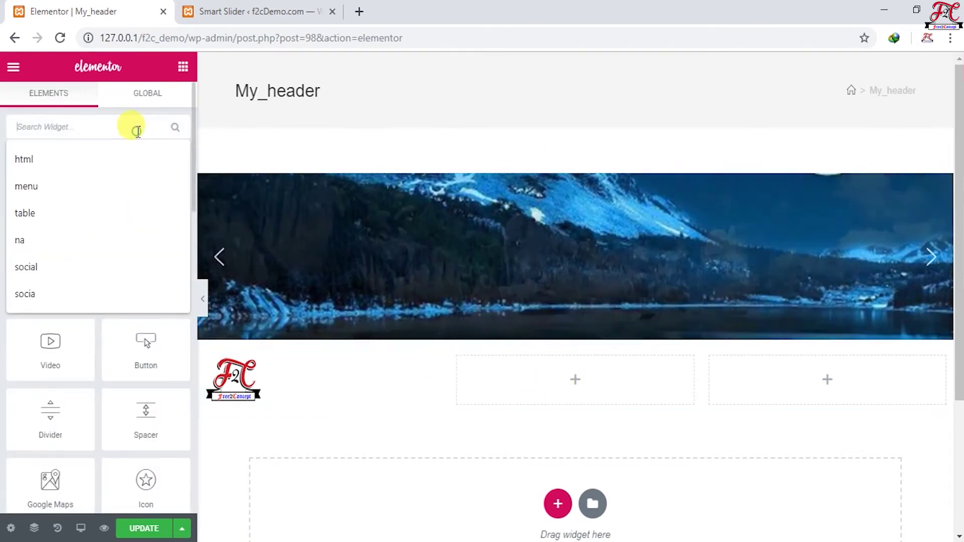
{"action": "type", "text": "nav"}
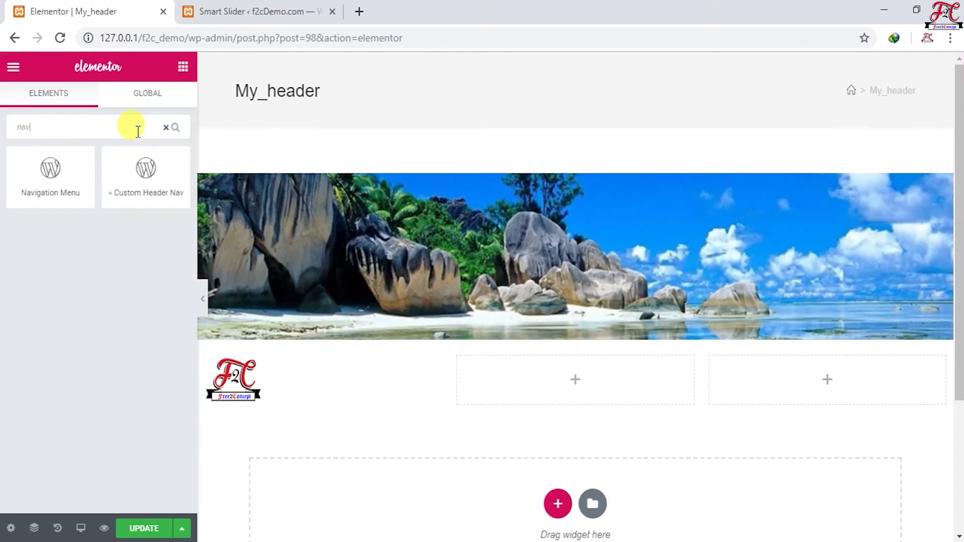
{"action": "left_click_drag", "start_coordinate": [137, 168], "coordinate": [566, 382]}
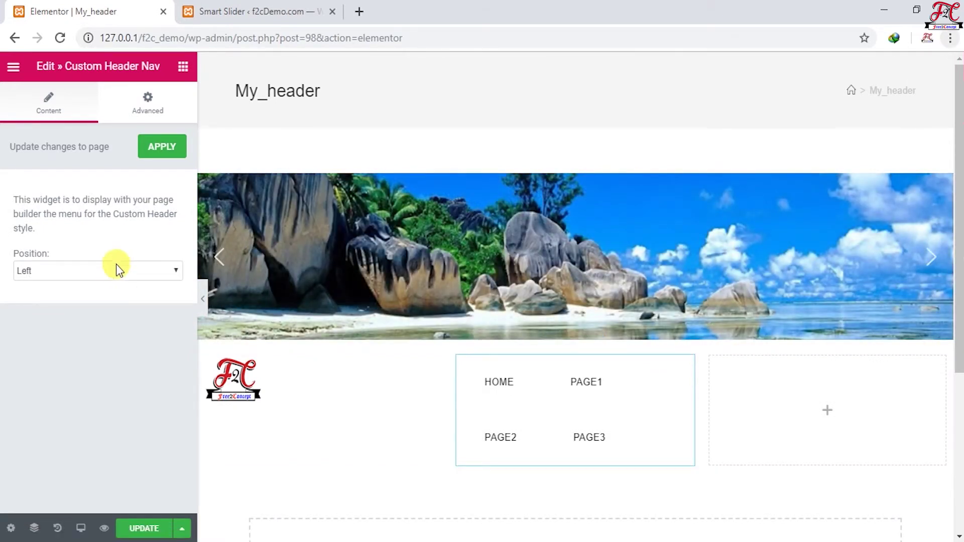
{"action": "left_click", "coordinate": [114, 283]}
{"action": "left_click", "coordinate": [60, 306]}
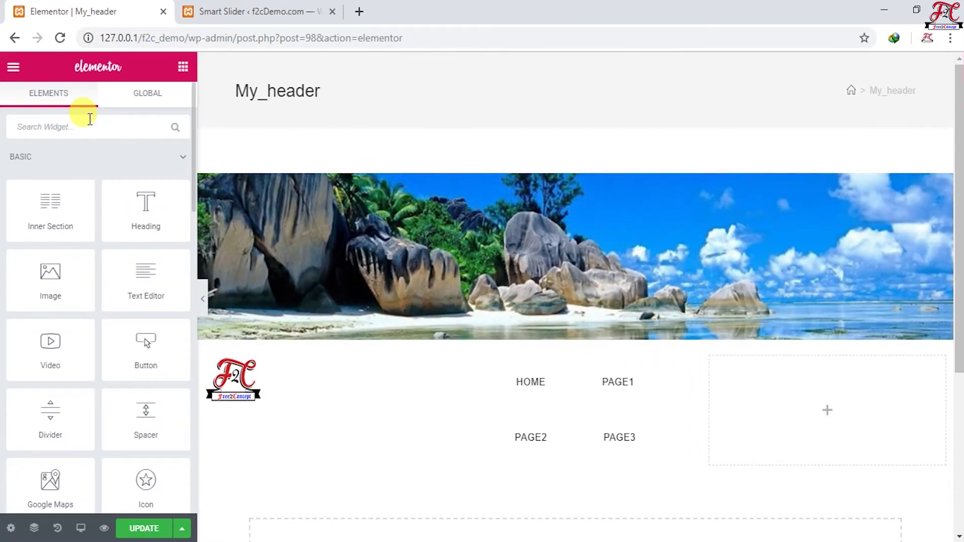
- Add the Social Icons widget to the right column
{"action": "left_click", "coordinate": [76, 127]}
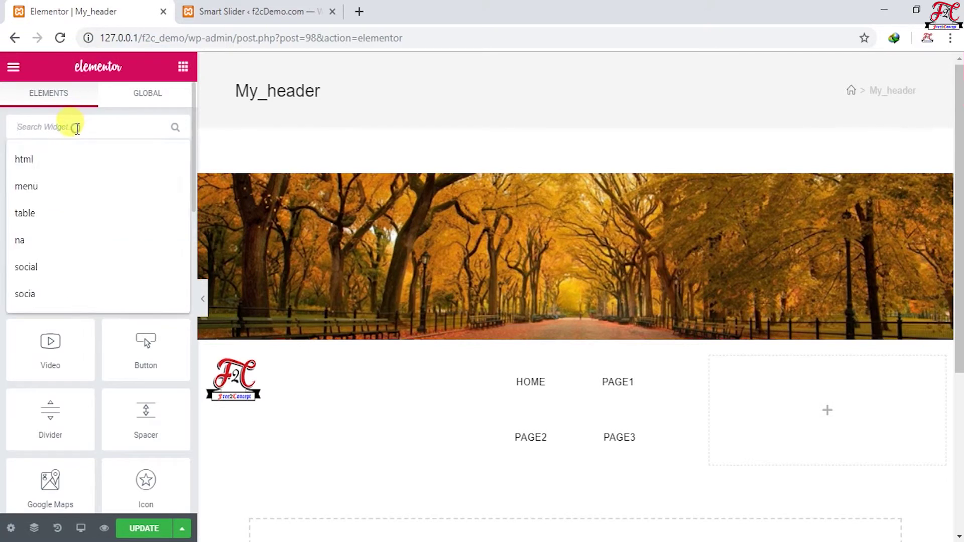
{"action": "type", "text": "social"}
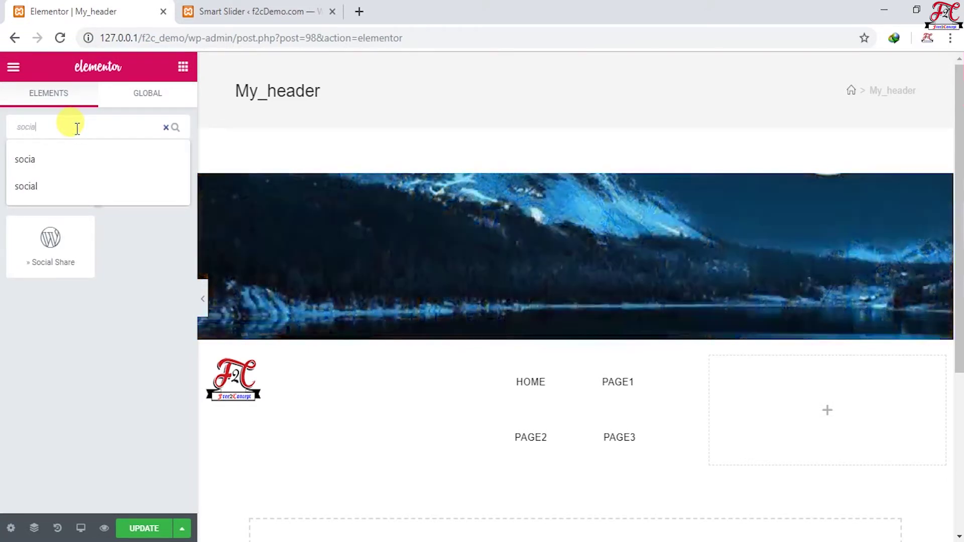
{"action": "left_click", "coordinate": [27, 195]}
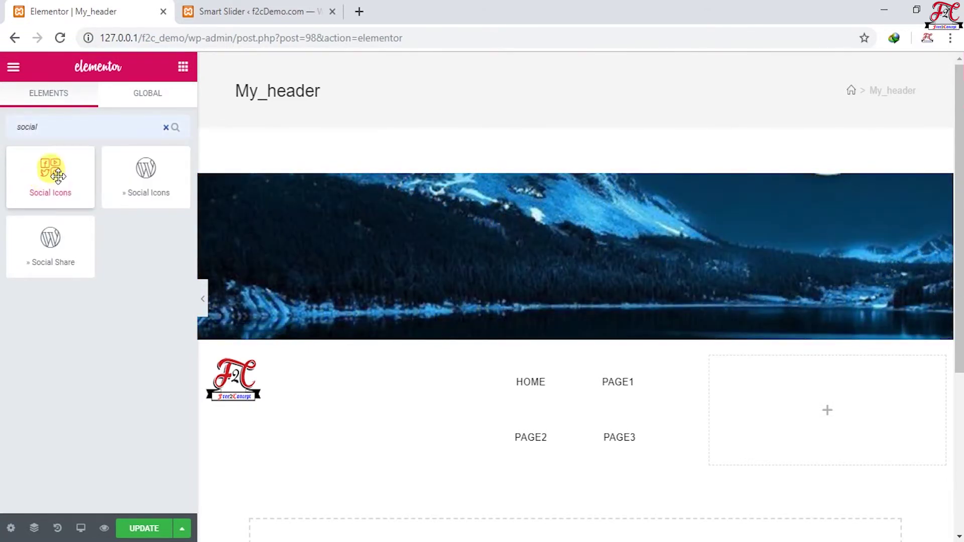
{"action": "left_click_drag", "start_coordinate": [47, 171], "coordinate": [840, 410]}
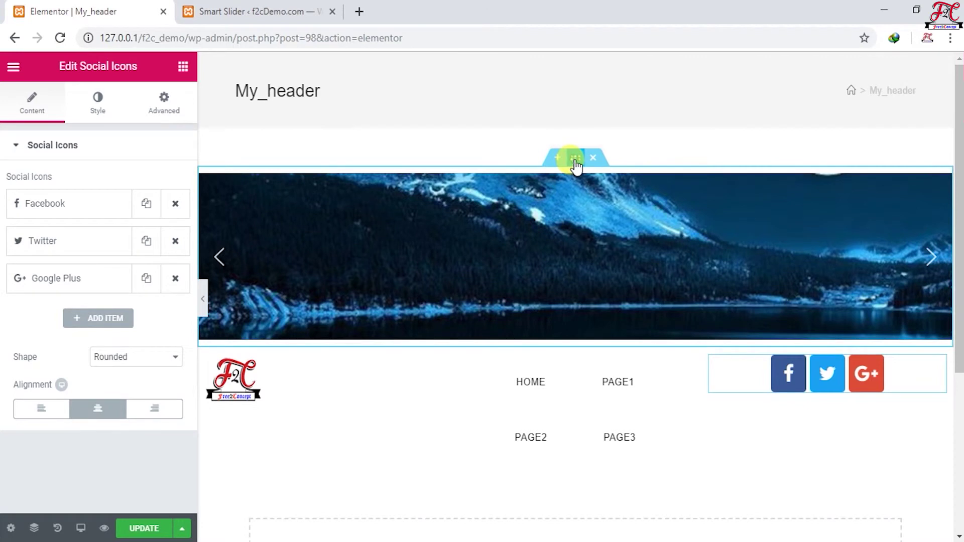
- Narrow the logo column and widen the menu column in the header row, then preview the layout
{"action": "left_click", "coordinate": [576, 160]}
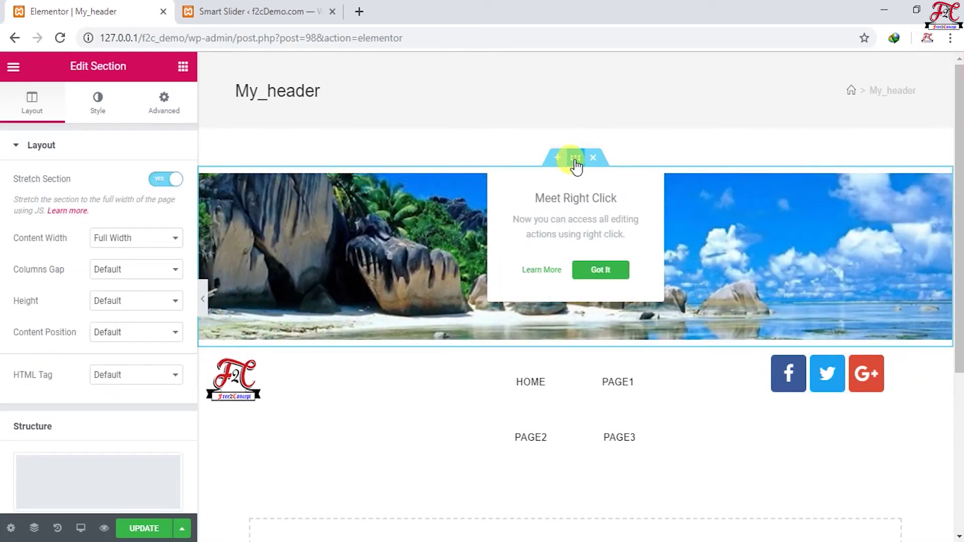
{"action": "left_click", "coordinate": [160, 99]}
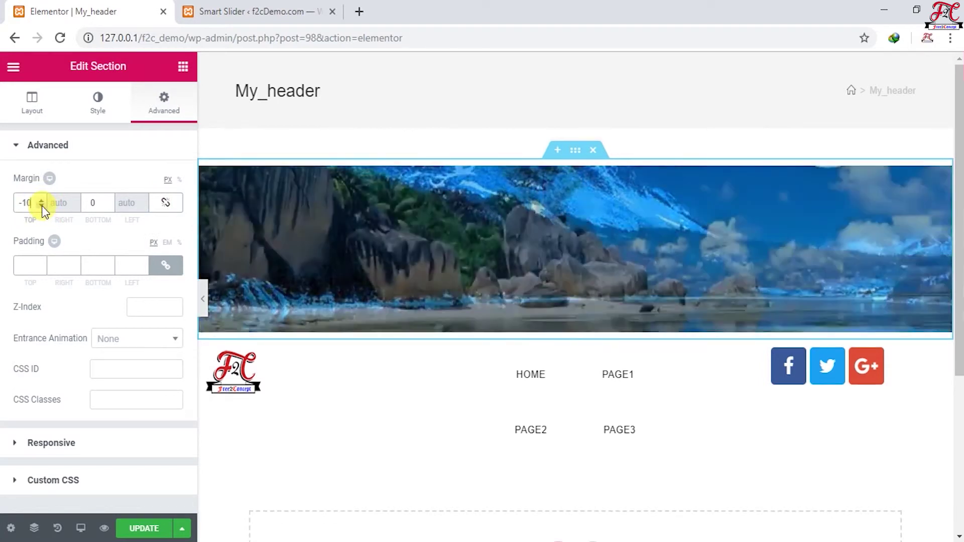
{"action": "left_click", "coordinate": [447, 394]}
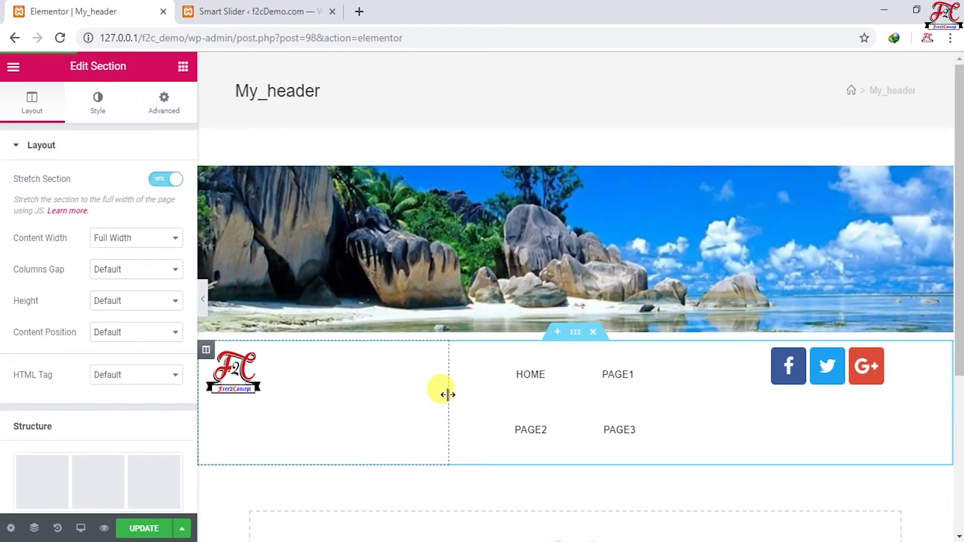
{"action": "left_click_drag", "start_coordinate": [447, 394], "coordinate": [318, 385]}
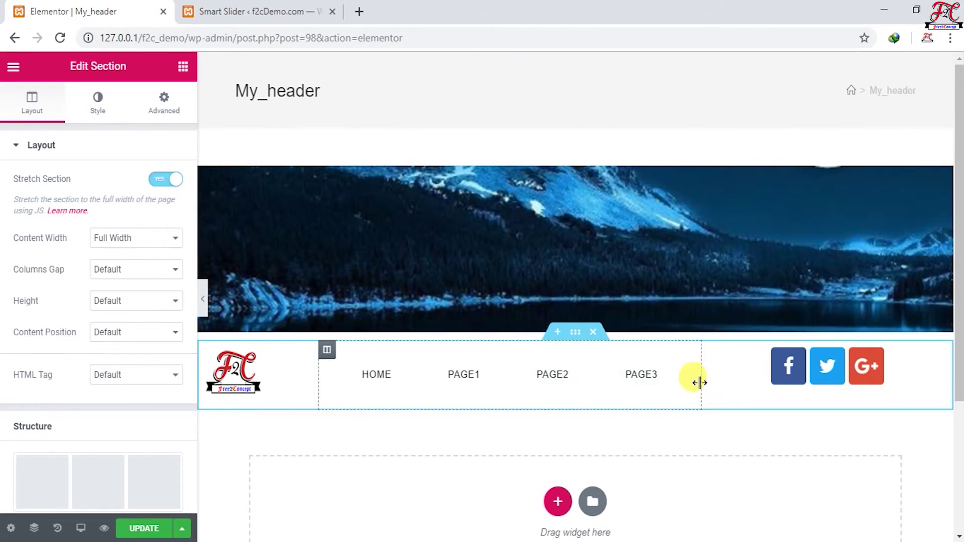
{"action": "left_click_drag", "start_coordinate": [700, 383], "coordinate": [822, 380]}
{"action": "left_click", "coordinate": [205, 301]}
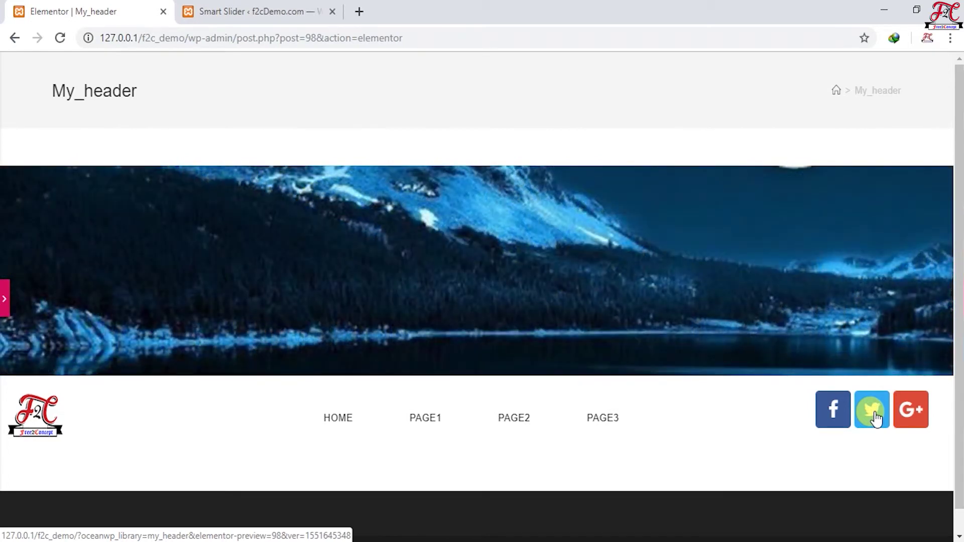
{"action": "left_click", "coordinate": [4, 299]}
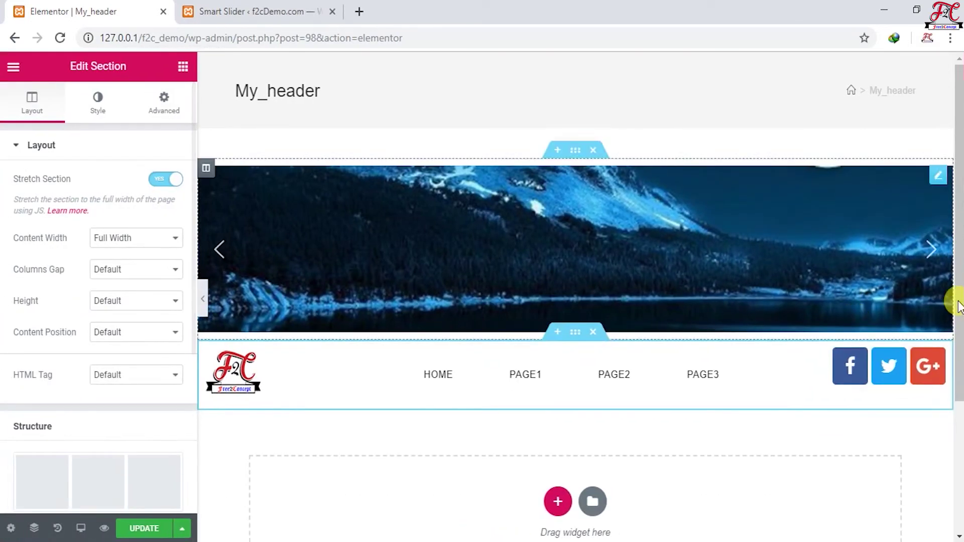
- Unlink the Social Icons margin and set its top margin to 10 px
{"action": "left_click", "coordinate": [929, 369]}
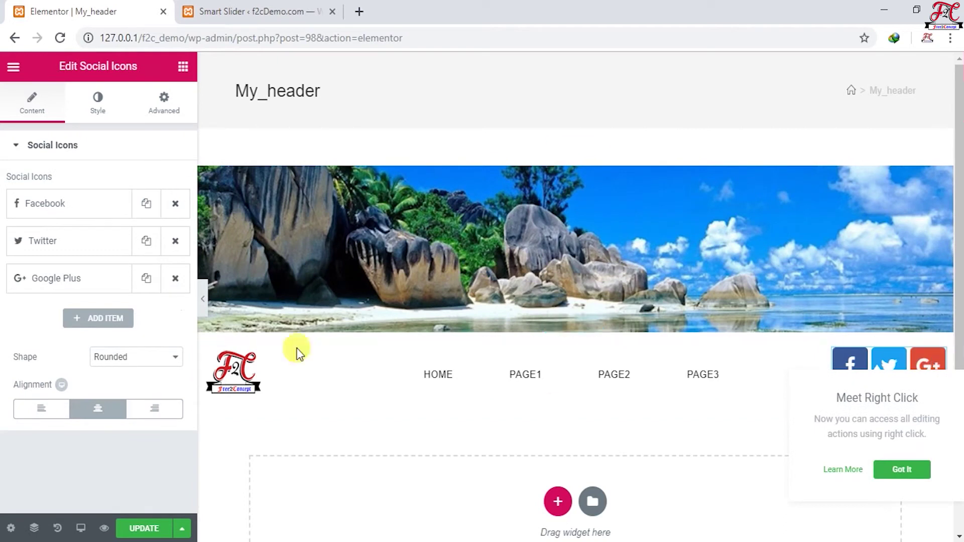
{"action": "left_click", "coordinate": [161, 106]}
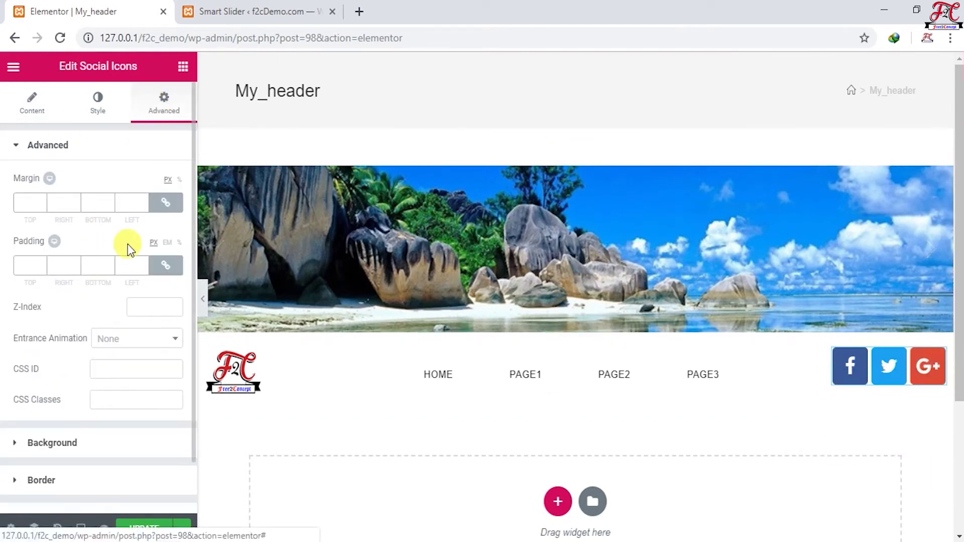
{"action": "left_click", "coordinate": [166, 203]}
{"action": "left_click", "coordinate": [37, 201]}
{"action": "type", "text": "4"}
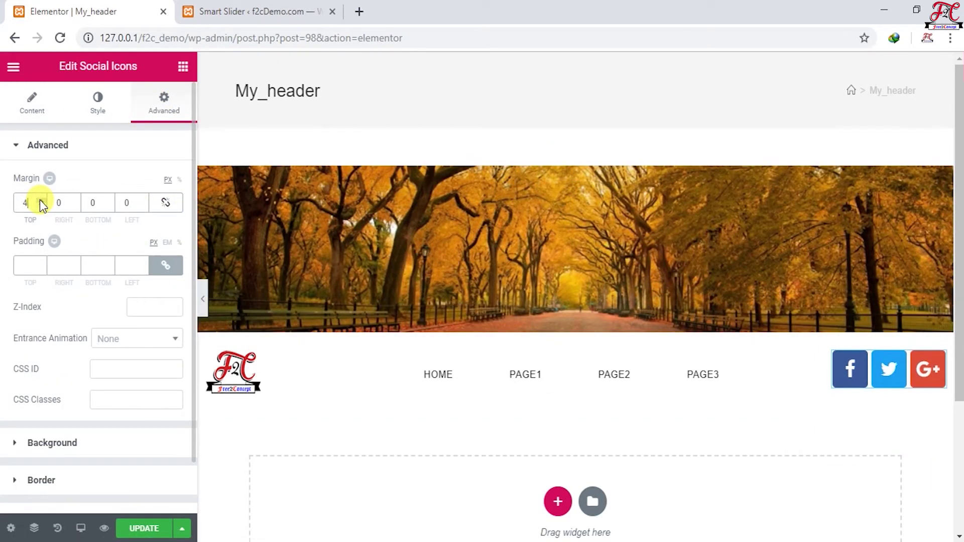
{"action": "left_click", "coordinate": [41, 200]}
{"action": "left_click", "coordinate": [40, 200]}
{"action": "left_click", "coordinate": [40, 200]}
{"action": "left_click", "coordinate": [40, 200]}
{"action": "left_click", "coordinate": [41, 200]}
{"action": "left_click", "coordinate": [40, 201]}
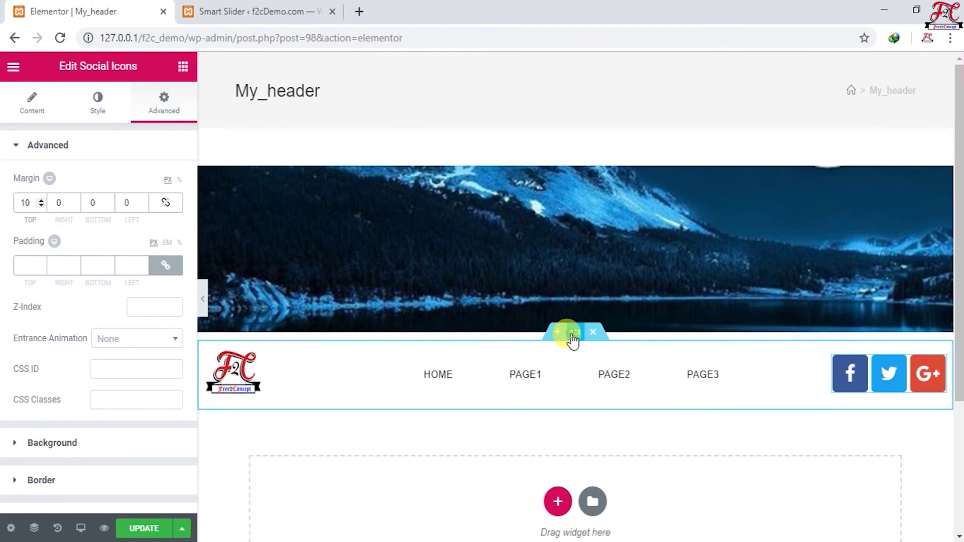
- Unlink the margin values in the header row section's Advanced settings
{"action": "left_click", "coordinate": [573, 336]}
{"action": "left_click", "coordinate": [162, 97]}
{"action": "left_click", "coordinate": [166, 202]}
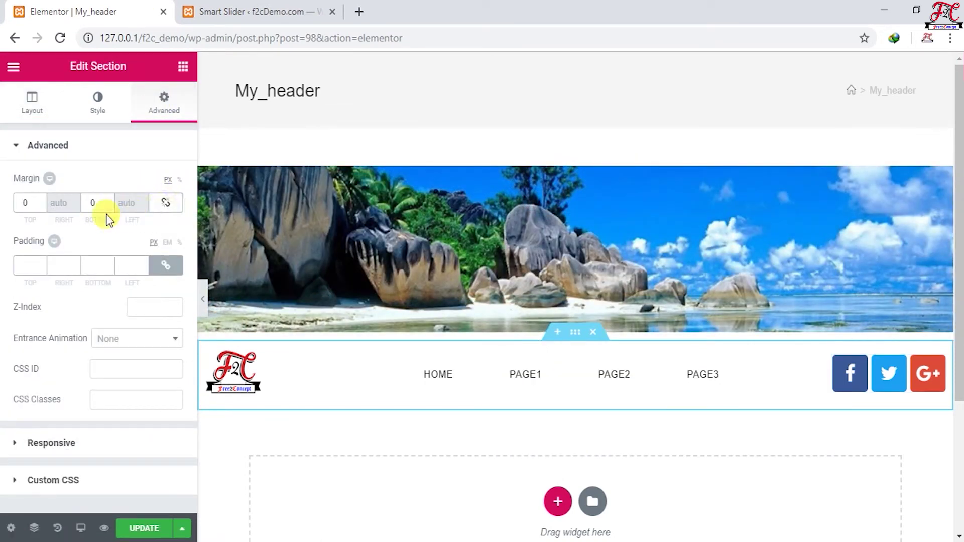
- Lower the header row's top margin to -291 px so it overlays the slider, previewing the result
{"action": "left_click", "coordinate": [41, 206]}
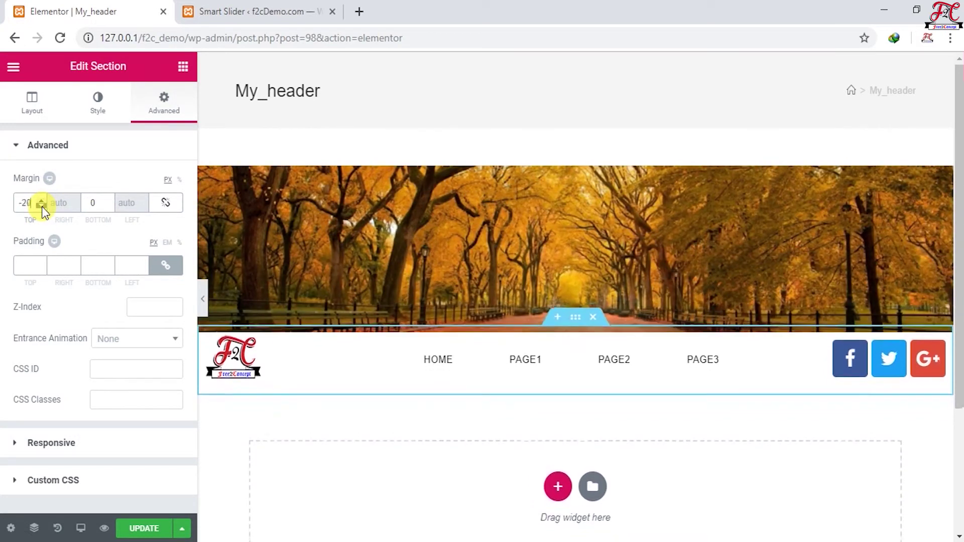
{"action": "left_click_drag", "start_coordinate": [41, 206], "coordinate": [41, 207]}
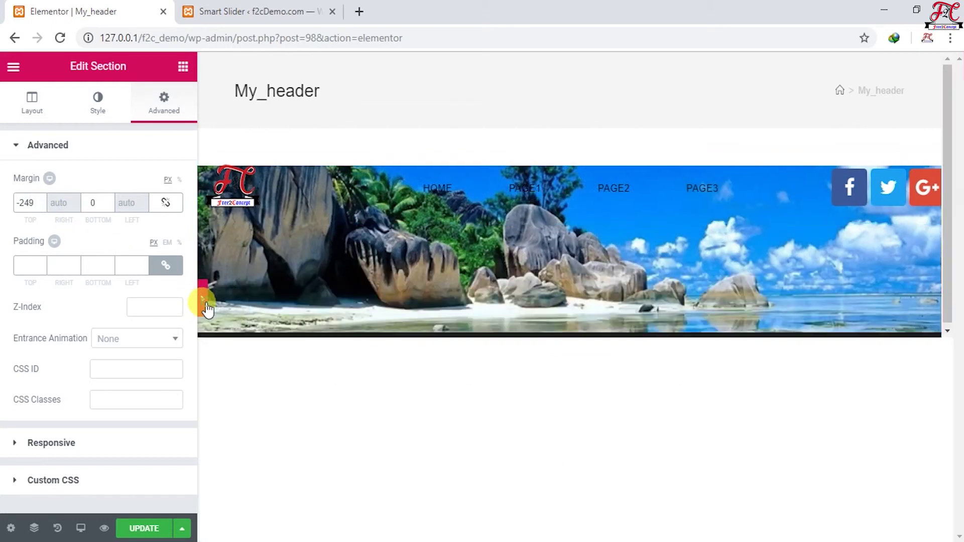
{"action": "left_click", "coordinate": [203, 300]}
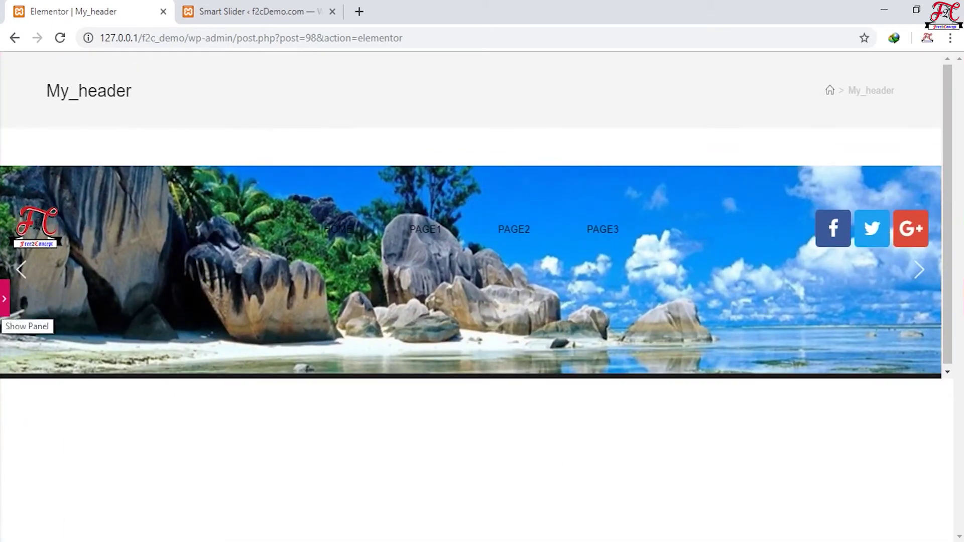
{"action": "left_click", "coordinate": [5, 299]}
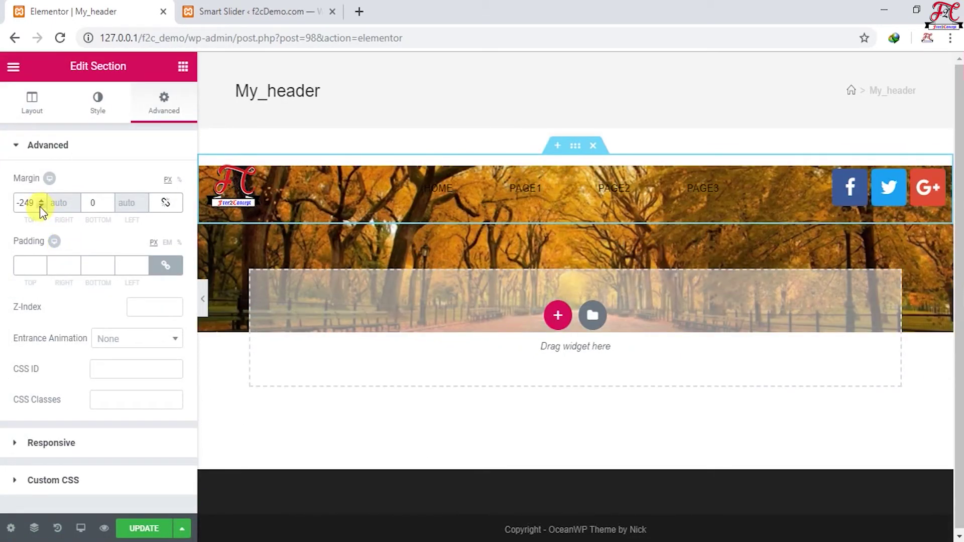
{"action": "left_click_drag", "start_coordinate": [40, 207], "coordinate": [40, 206]}
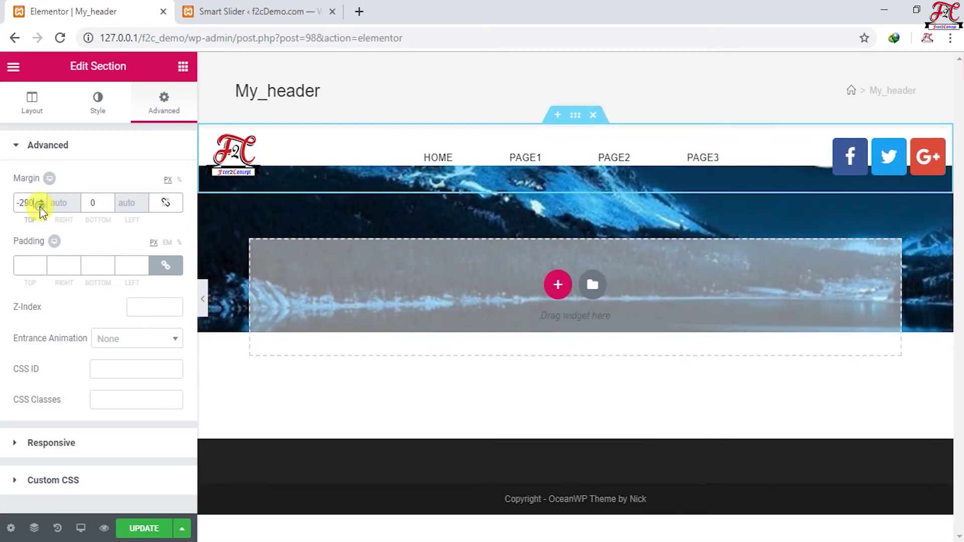
{"action": "left_click", "coordinate": [202, 302]}
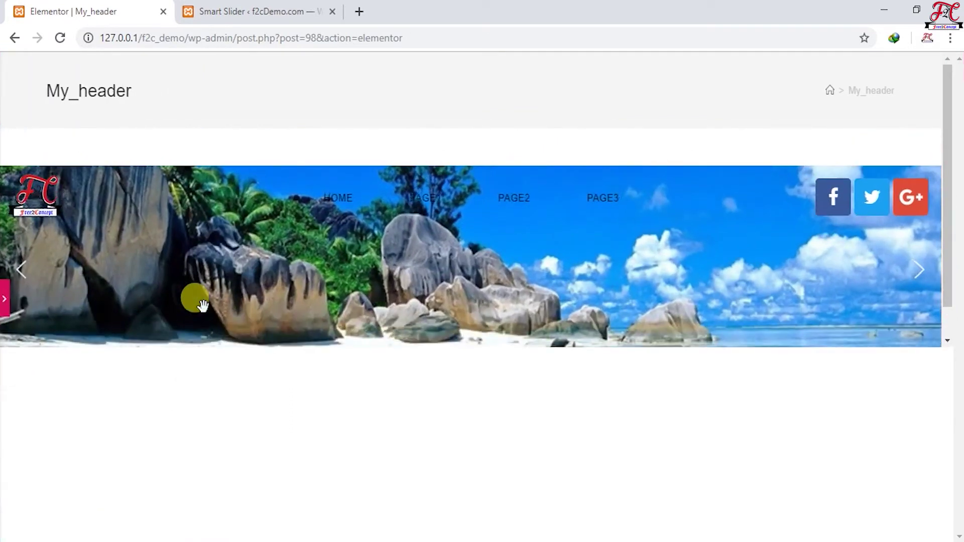
{"action": "left_click", "coordinate": [7, 306]}
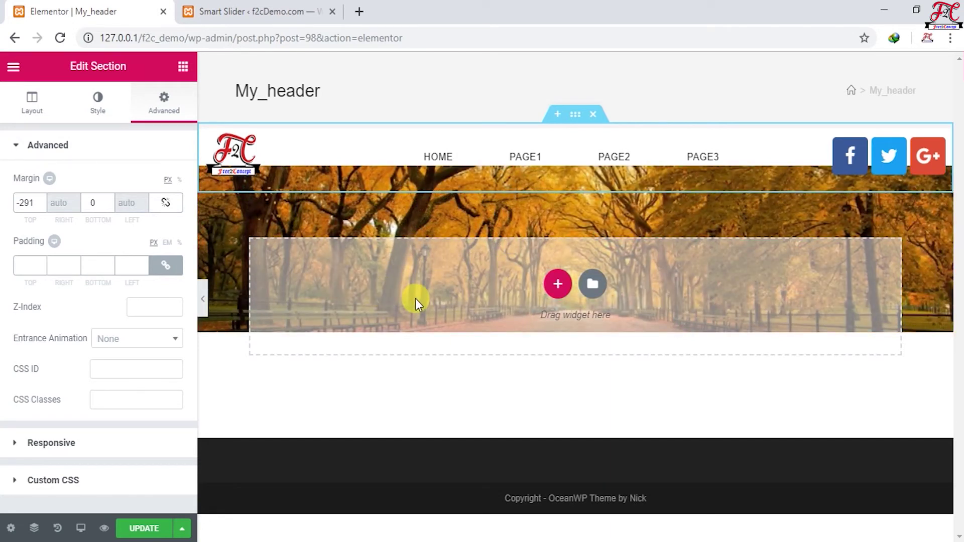
- Raise the header row's bottom margin to 200 px and preview the page full width
{"action": "left_click", "coordinate": [110, 199]}
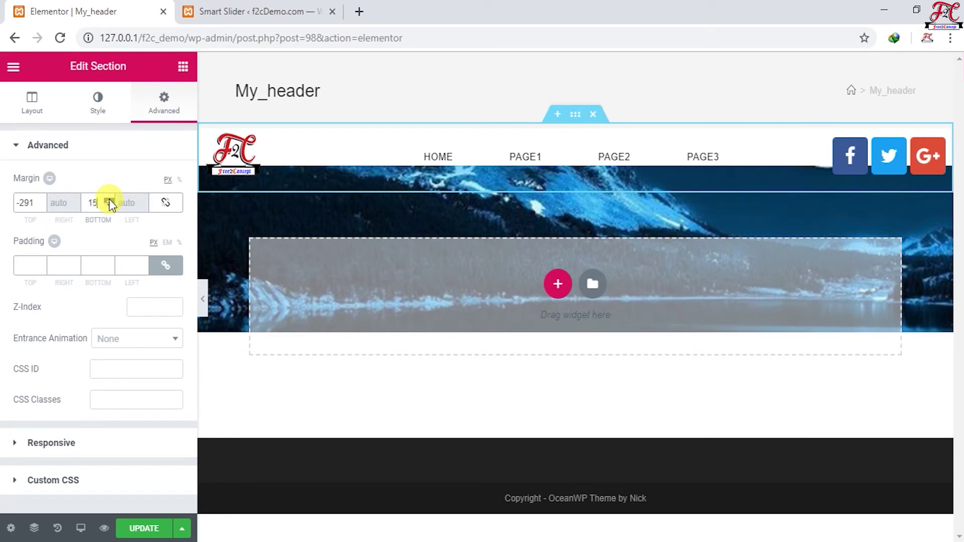
{"action": "left_click_drag", "start_coordinate": [109, 199], "coordinate": [108, 202]}
{"action": "left_click", "coordinate": [109, 205]}
{"action": "left_click", "coordinate": [204, 300]}
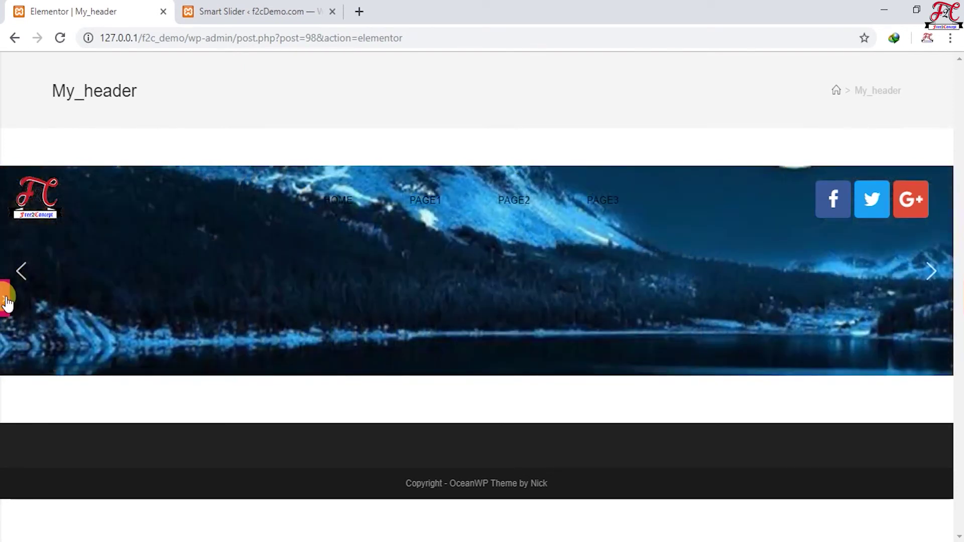
- Give the header section a Classic bright green background with lowered alpha for transparency
{"action": "left_click", "coordinate": [7, 303]}
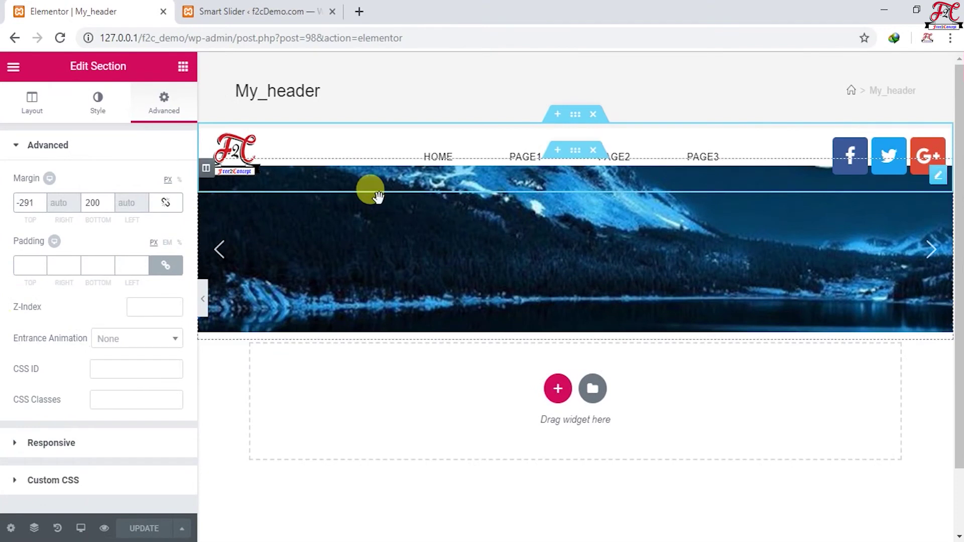
{"action": "left_click", "coordinate": [92, 103]}
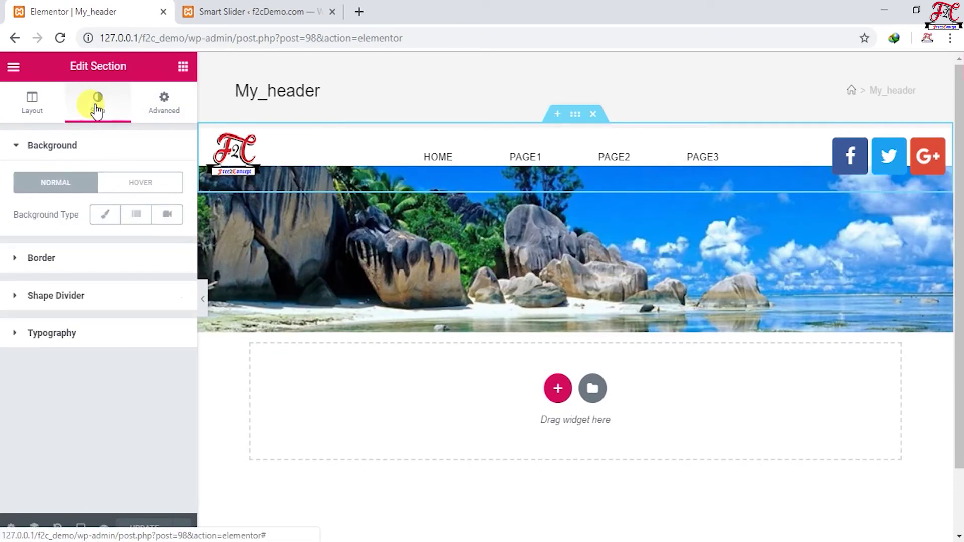
{"action": "left_click", "coordinate": [100, 216]}
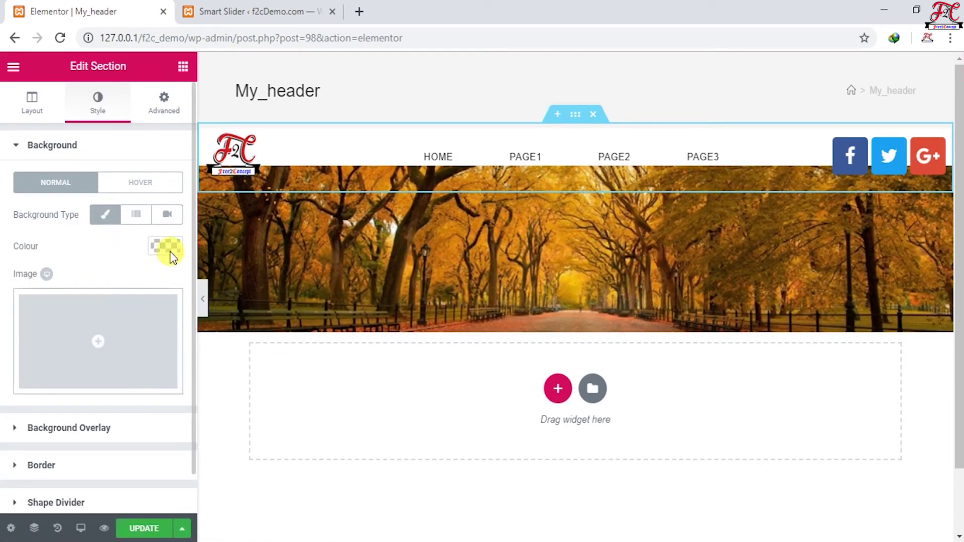
{"action": "left_click", "coordinate": [173, 247]}
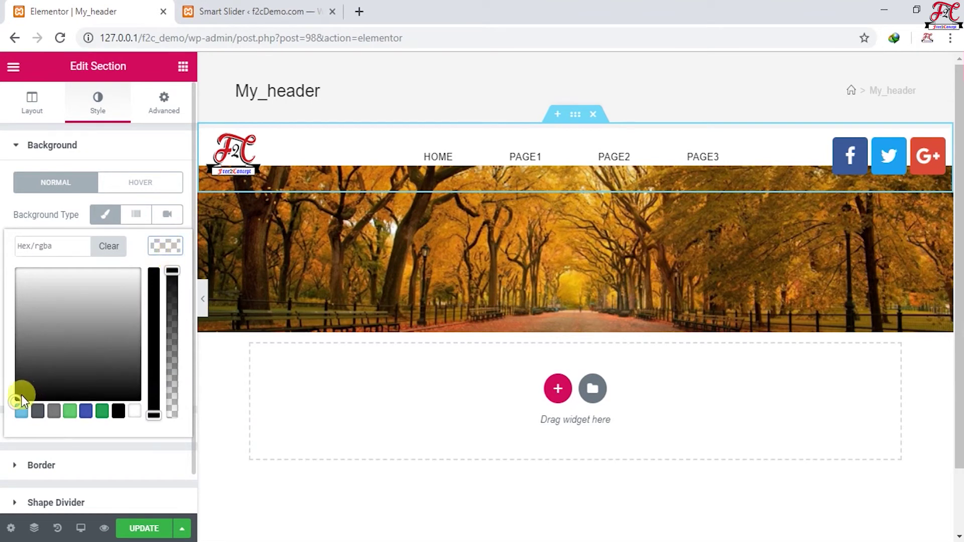
{"action": "left_click_drag", "start_coordinate": [62, 337], "coordinate": [81, 264]}
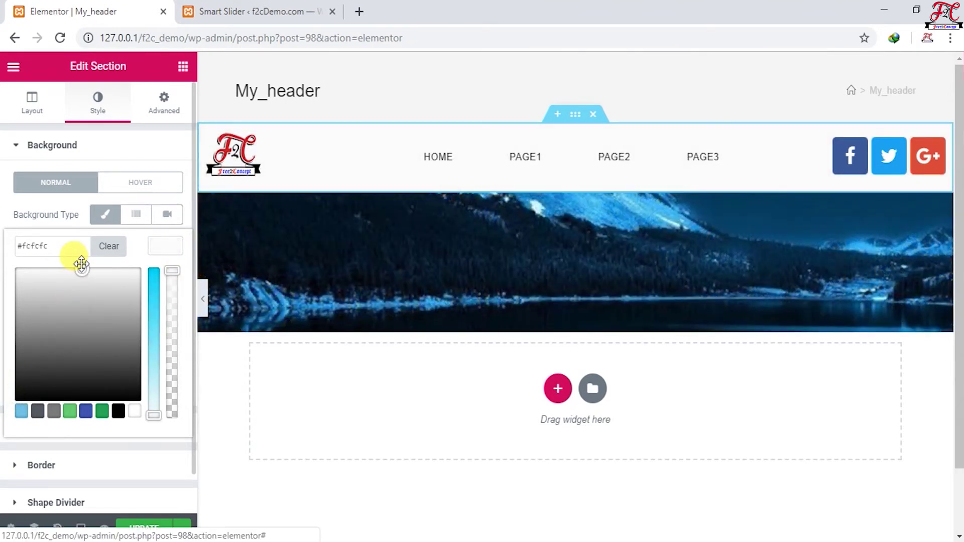
{"action": "left_click", "coordinate": [85, 412]}
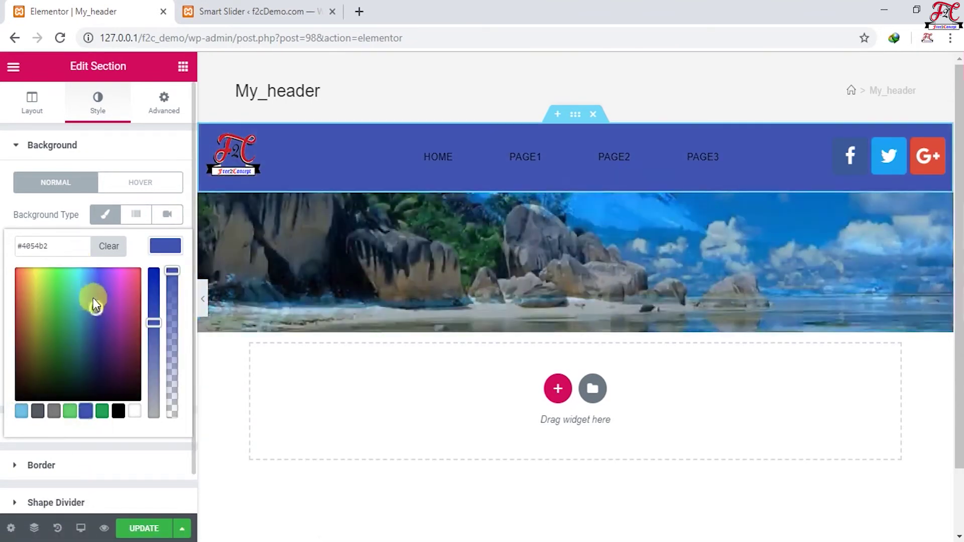
{"action": "left_click_drag", "start_coordinate": [56, 269], "coordinate": [54, 244]}
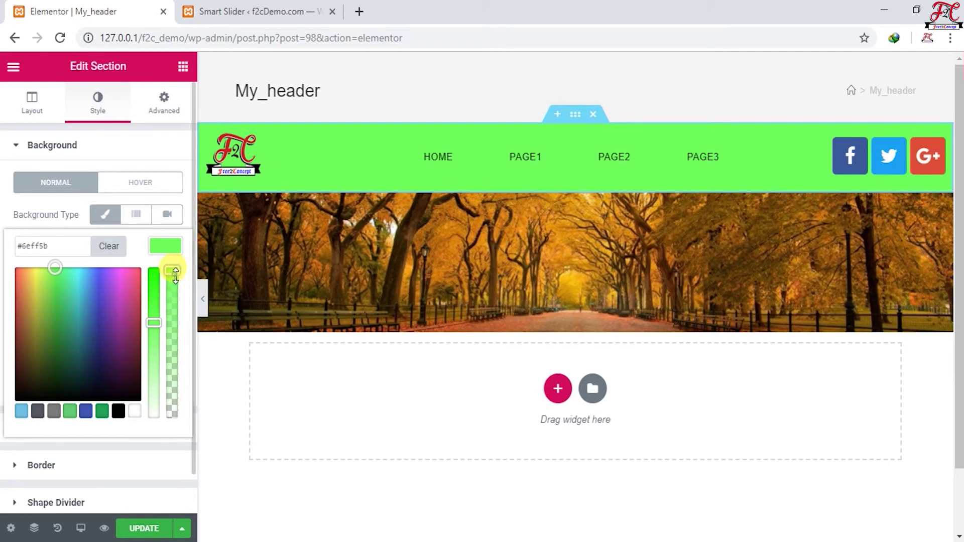
{"action": "left_click_drag", "start_coordinate": [178, 295], "coordinate": [173, 333]}
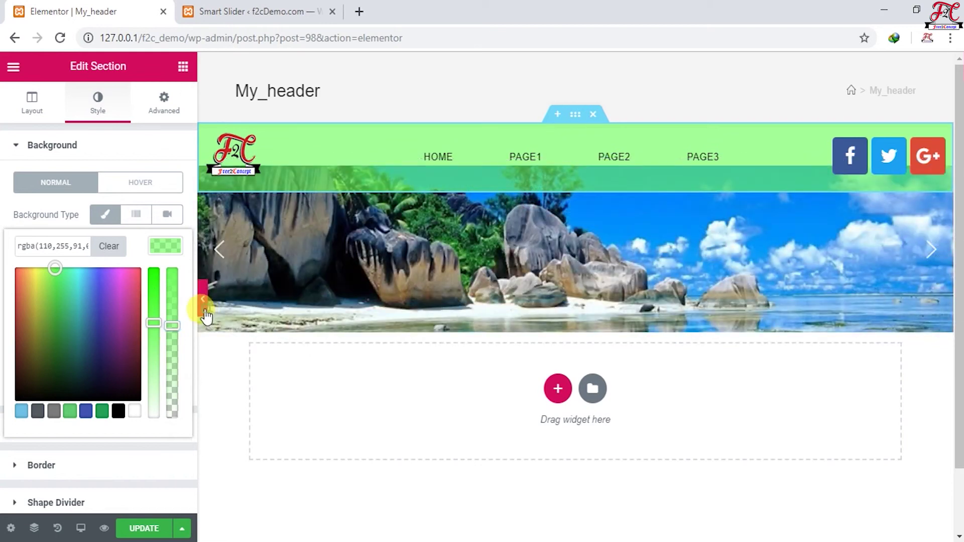
- Preview the header at full width and save it with UPDATE
{"action": "left_click", "coordinate": [204, 309]}
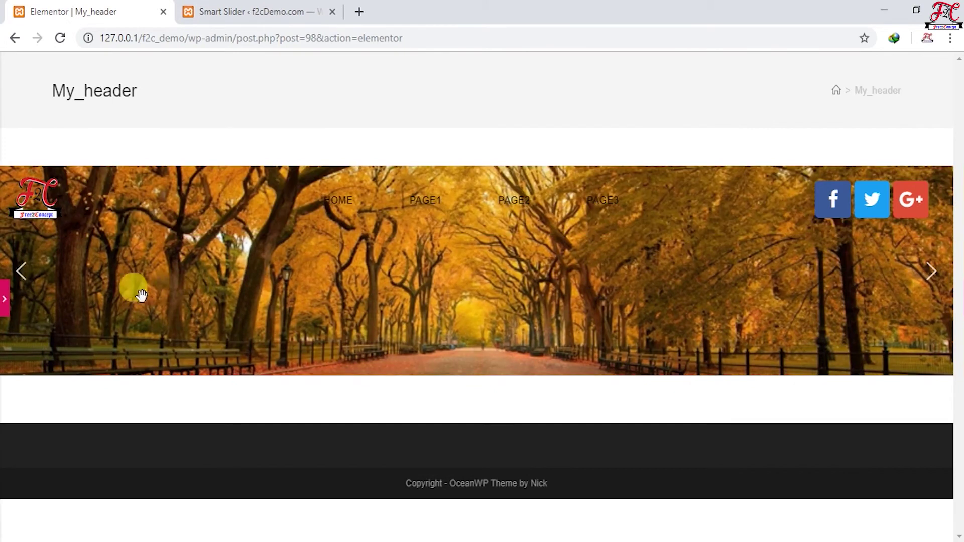
{"action": "left_click", "coordinate": [5, 301]}
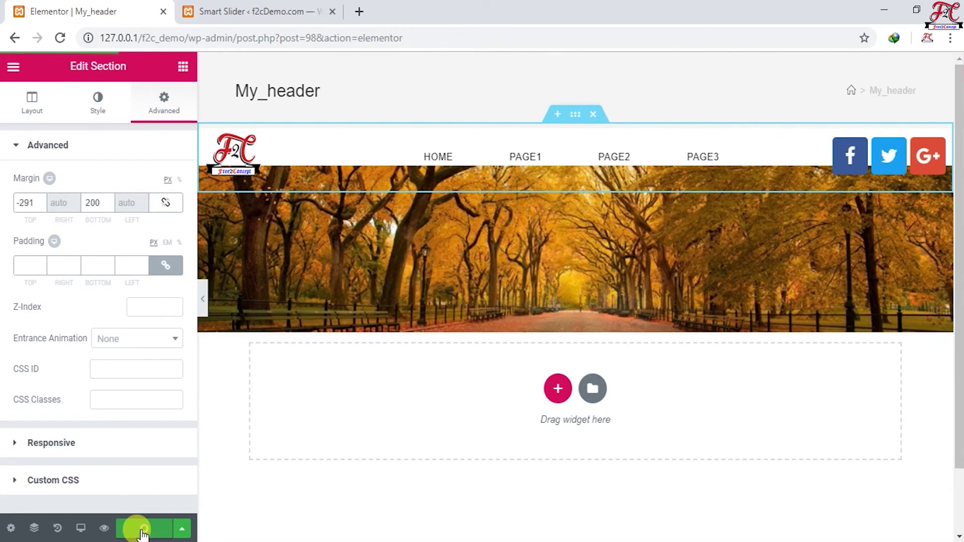
{"action": "left_click", "coordinate": [153, 524]}
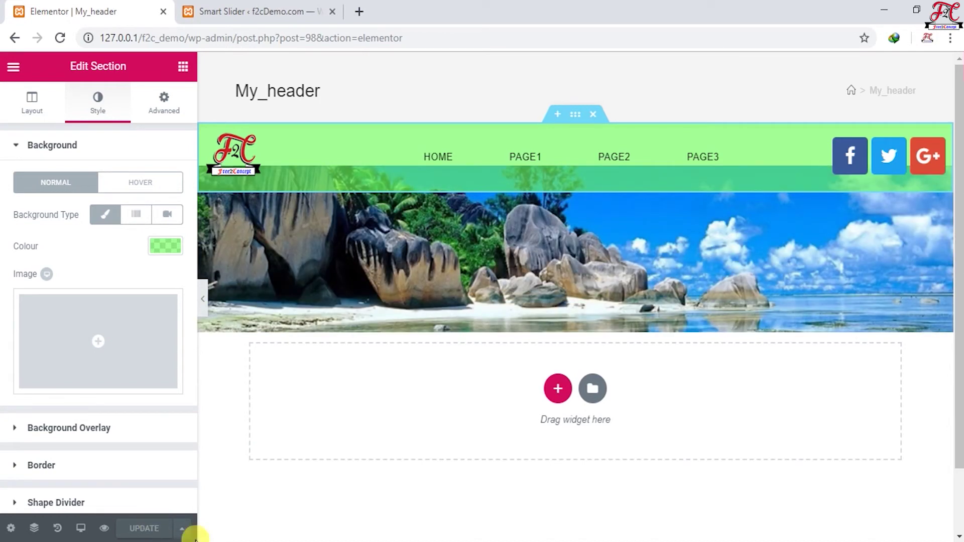
- Go back to the WordPress admin and open the OceanWP theme Customizer
{"action": "key", "text": "ctrl+Tab"}
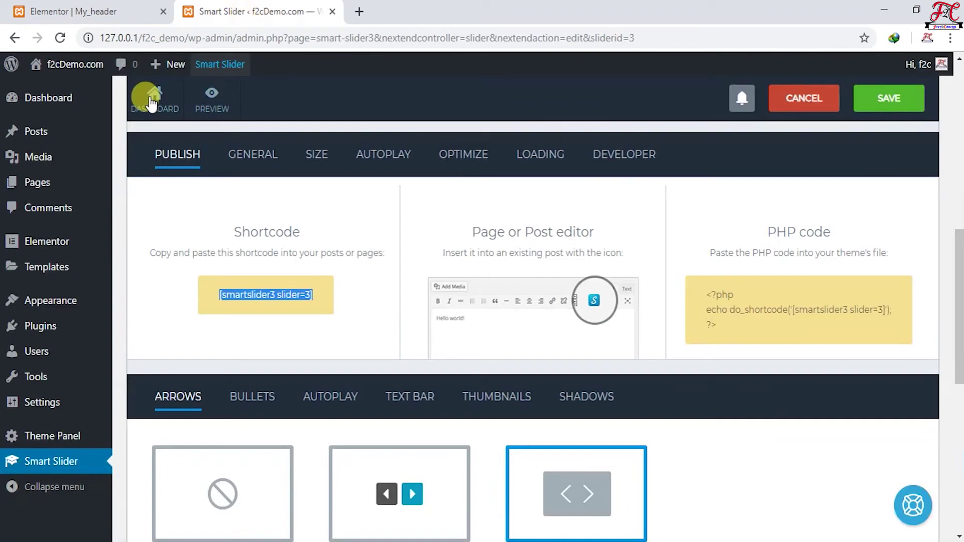
{"action": "mouse_move", "coordinate": [64, 307]}
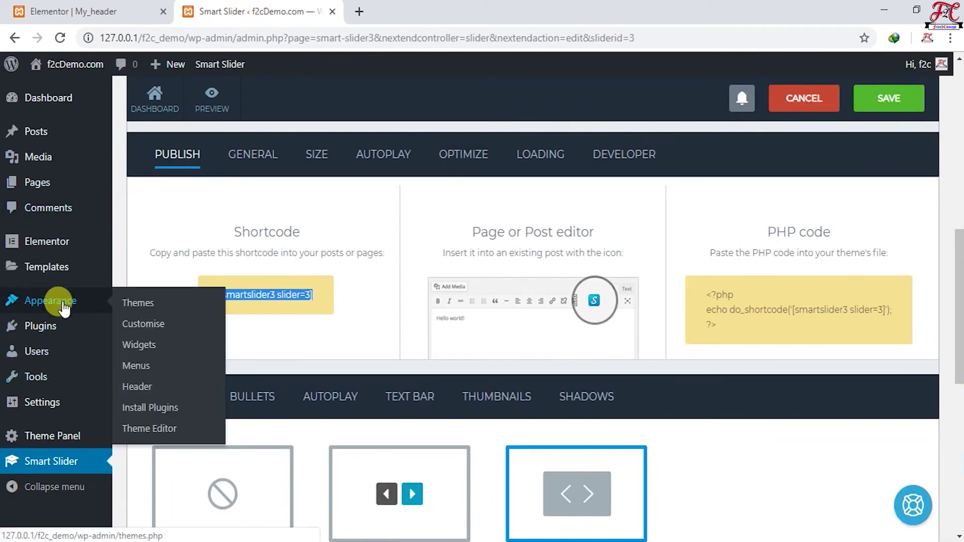
{"action": "left_click", "coordinate": [142, 323]}
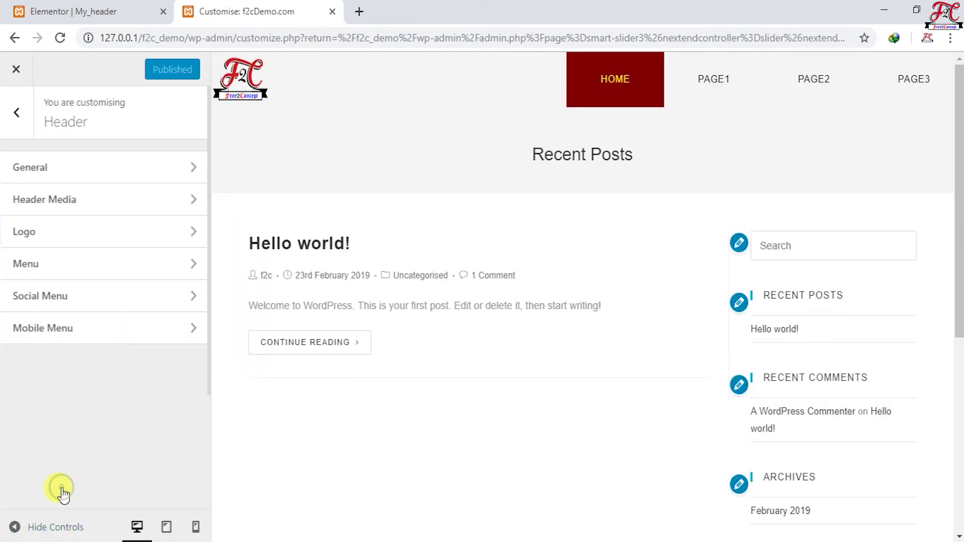
- Set the header style to Custom Header with template My_header, publish, and close the Customizer
{"action": "left_click", "coordinate": [56, 176]}
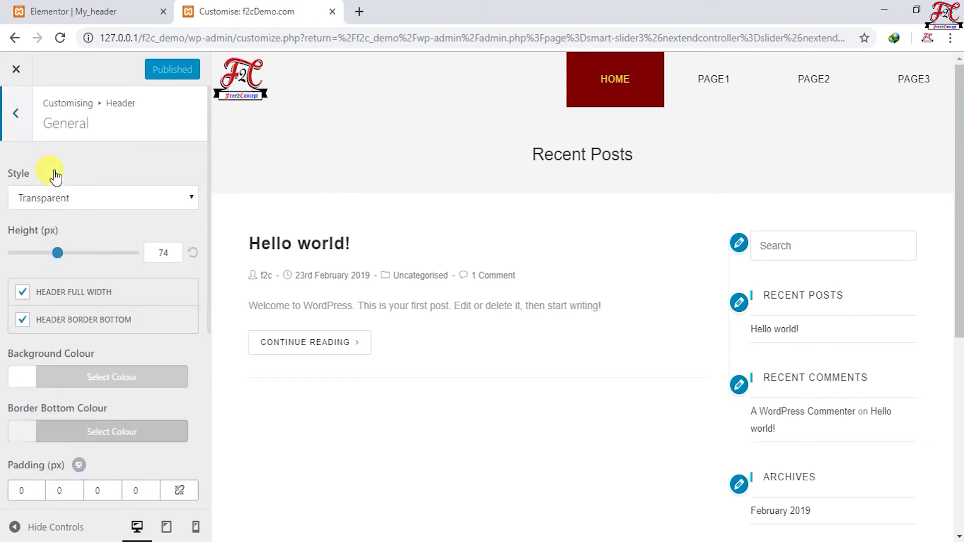
{"action": "left_click", "coordinate": [77, 197]}
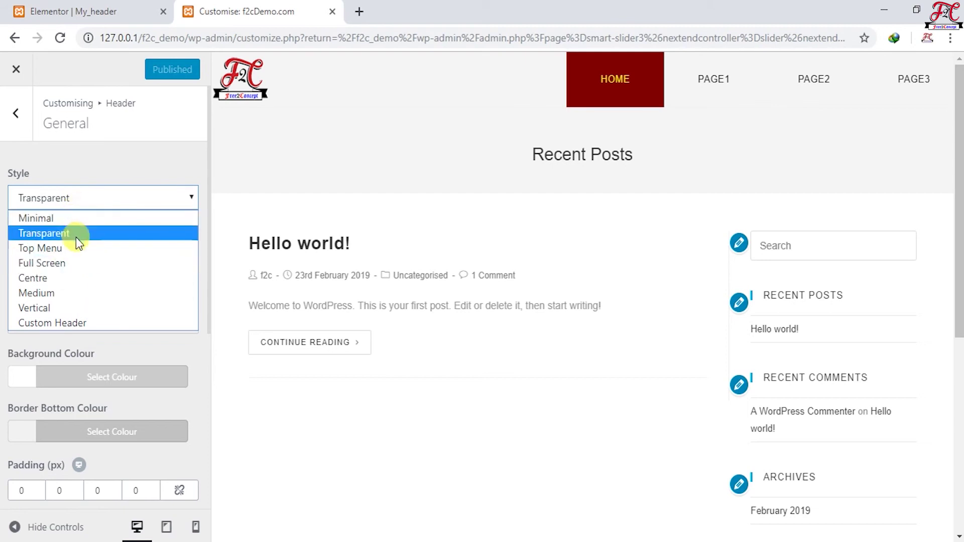
{"action": "left_click", "coordinate": [77, 323]}
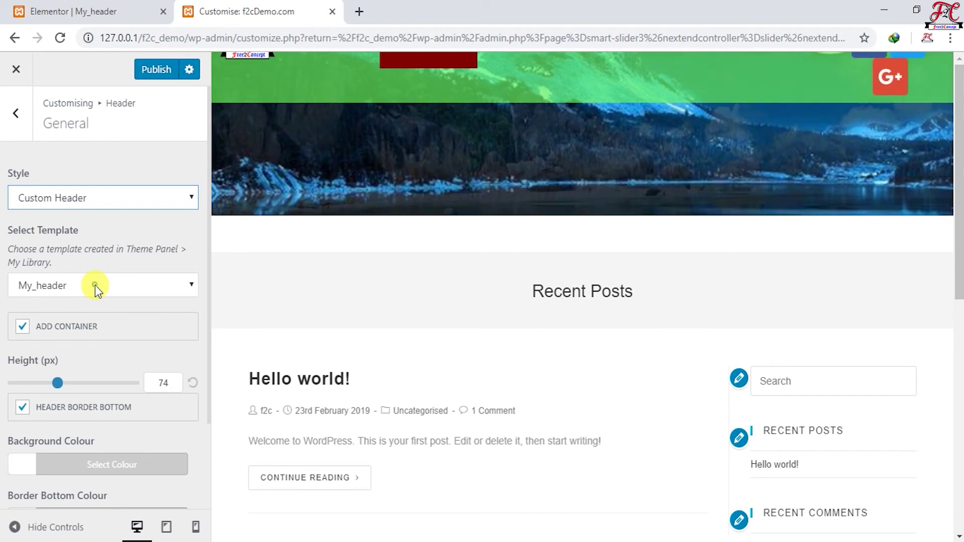
{"action": "left_click", "coordinate": [95, 285]}
{"action": "left_click", "coordinate": [62, 322]}
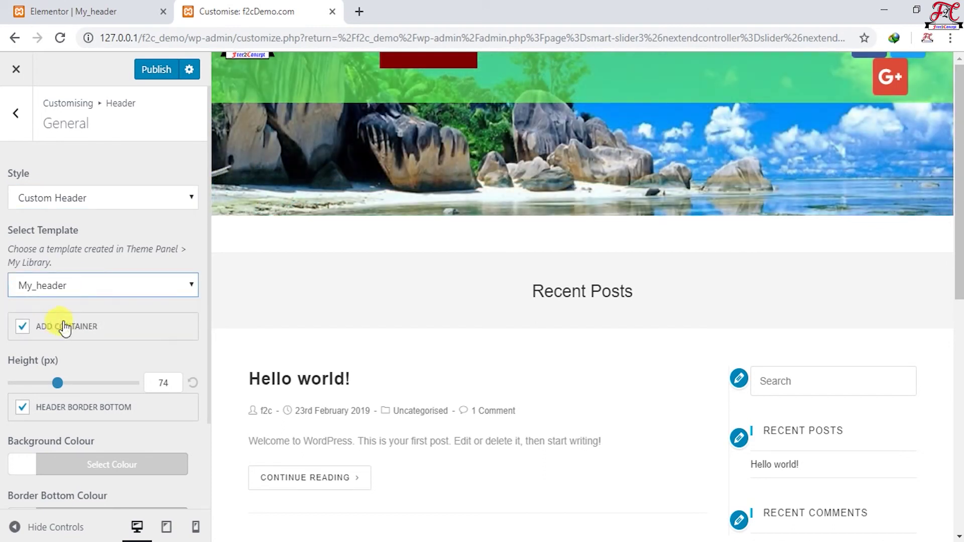
{"action": "left_click", "coordinate": [156, 69]}
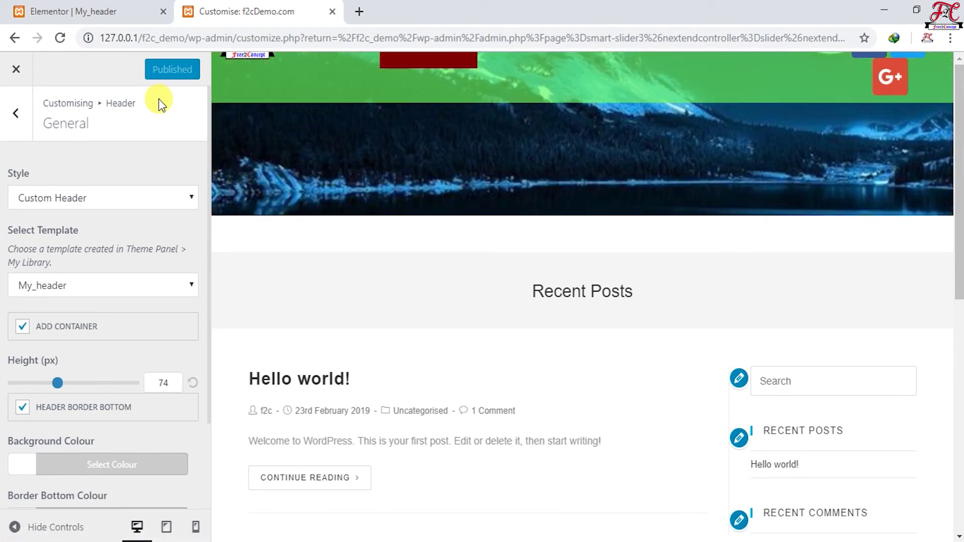
{"action": "left_click", "coordinate": [23, 82]}
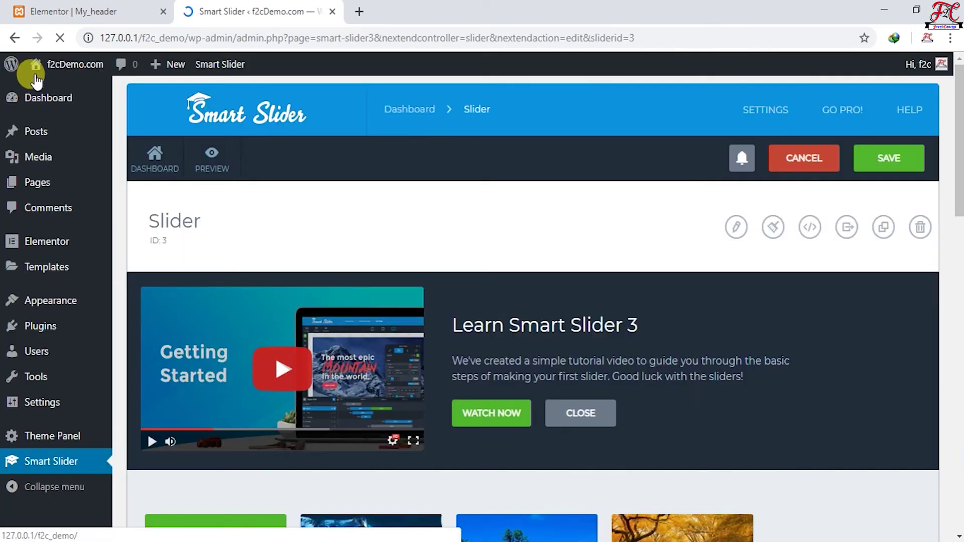
- Open the live site from the admin bar and view Page1, Page2 and Page3 in turn
{"action": "mouse_move", "coordinate": [55, 69]}
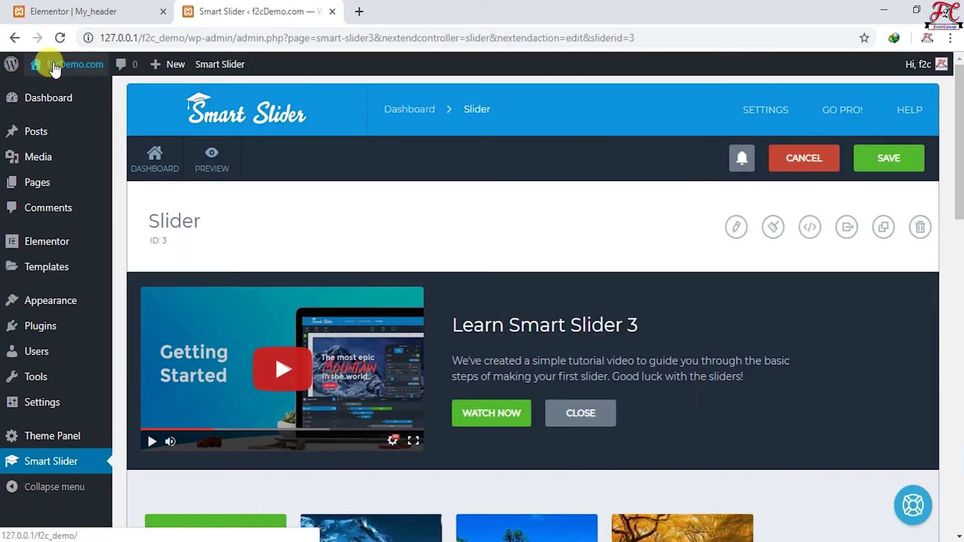
{"action": "left_click", "coordinate": [61, 67]}
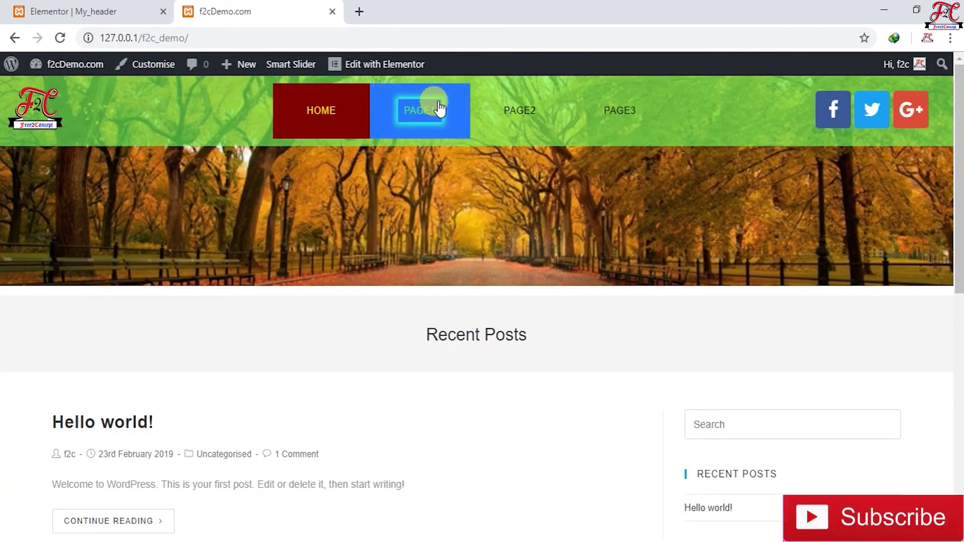
{"action": "left_click", "coordinate": [421, 113]}
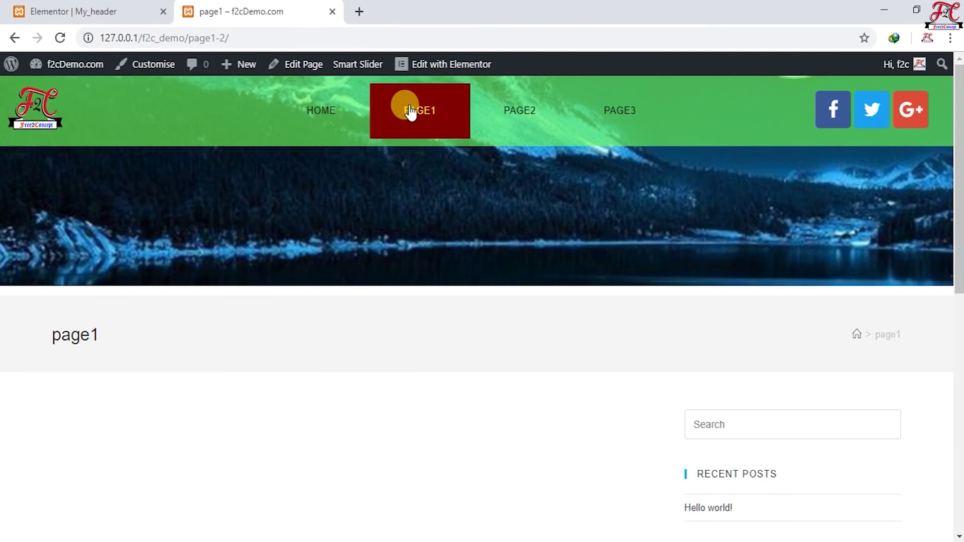
{"action": "left_click", "coordinate": [513, 107]}
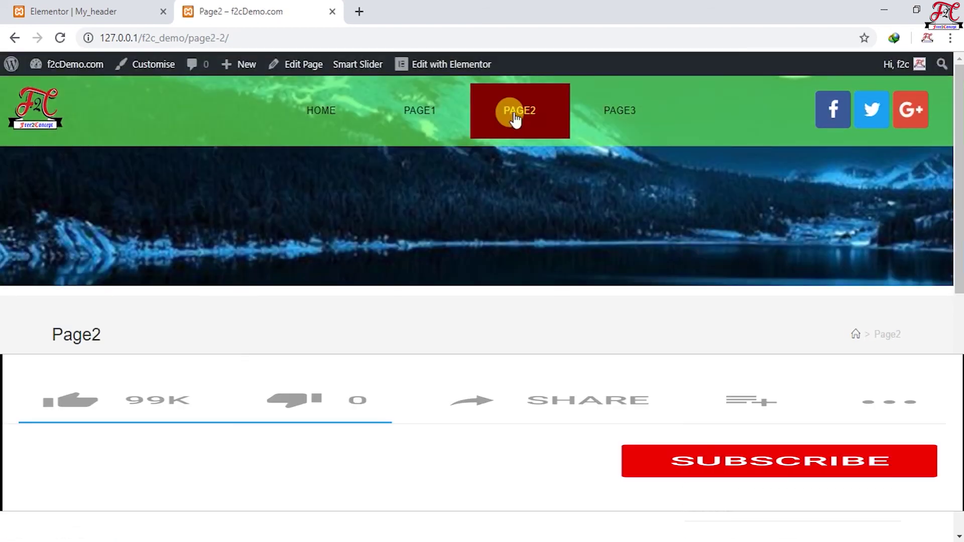
{"action": "left_click", "coordinate": [587, 115]}
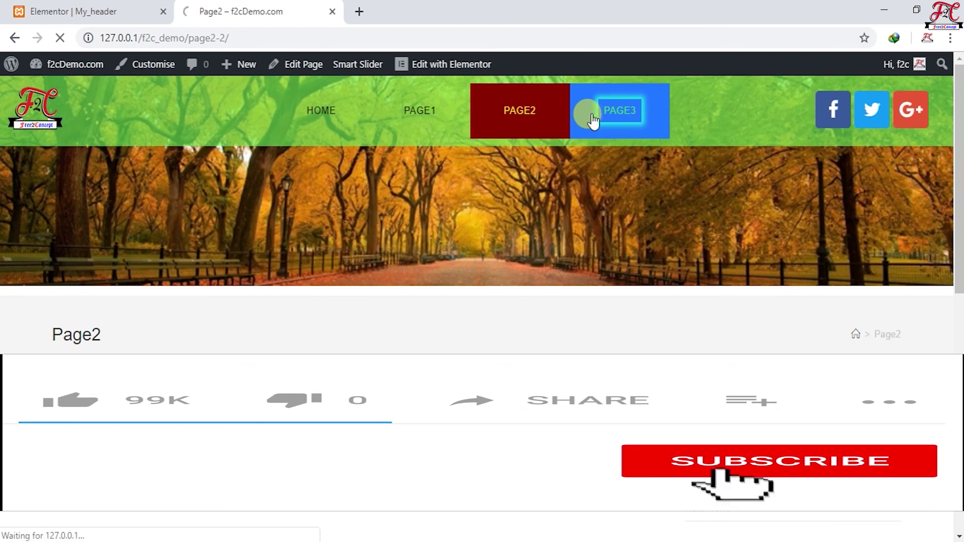